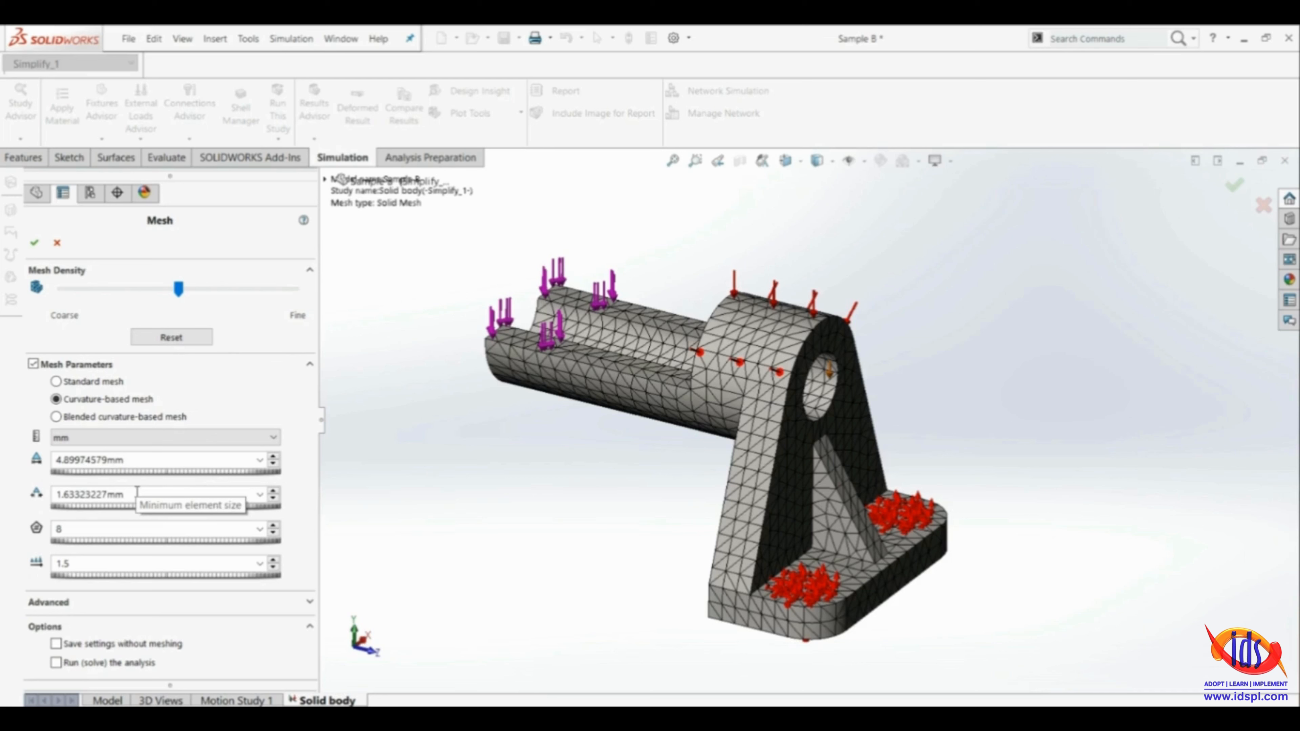
Set the mesh's minimum element size to 0.16332323 mm and the minimum number of elements in a circle to 36
left_click(126, 507)
left_click_drag(126, 509, 91, 505)
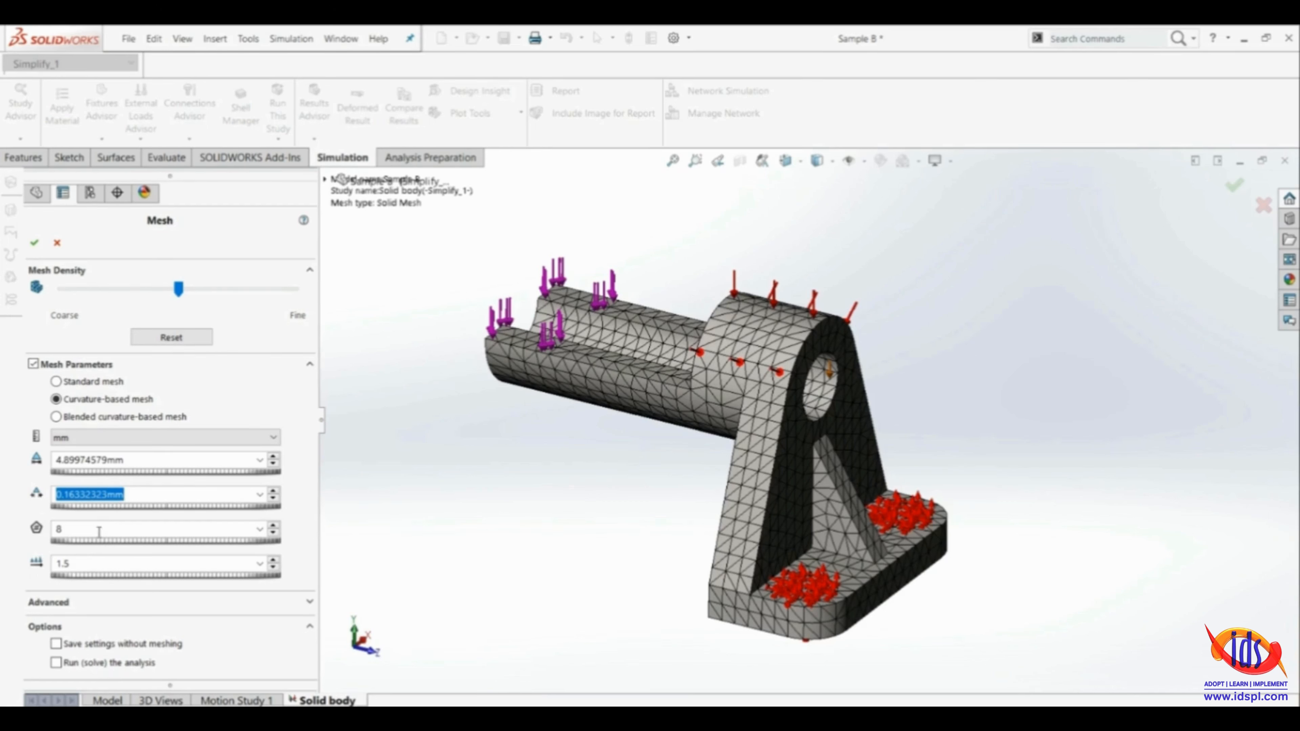
key("Tab")
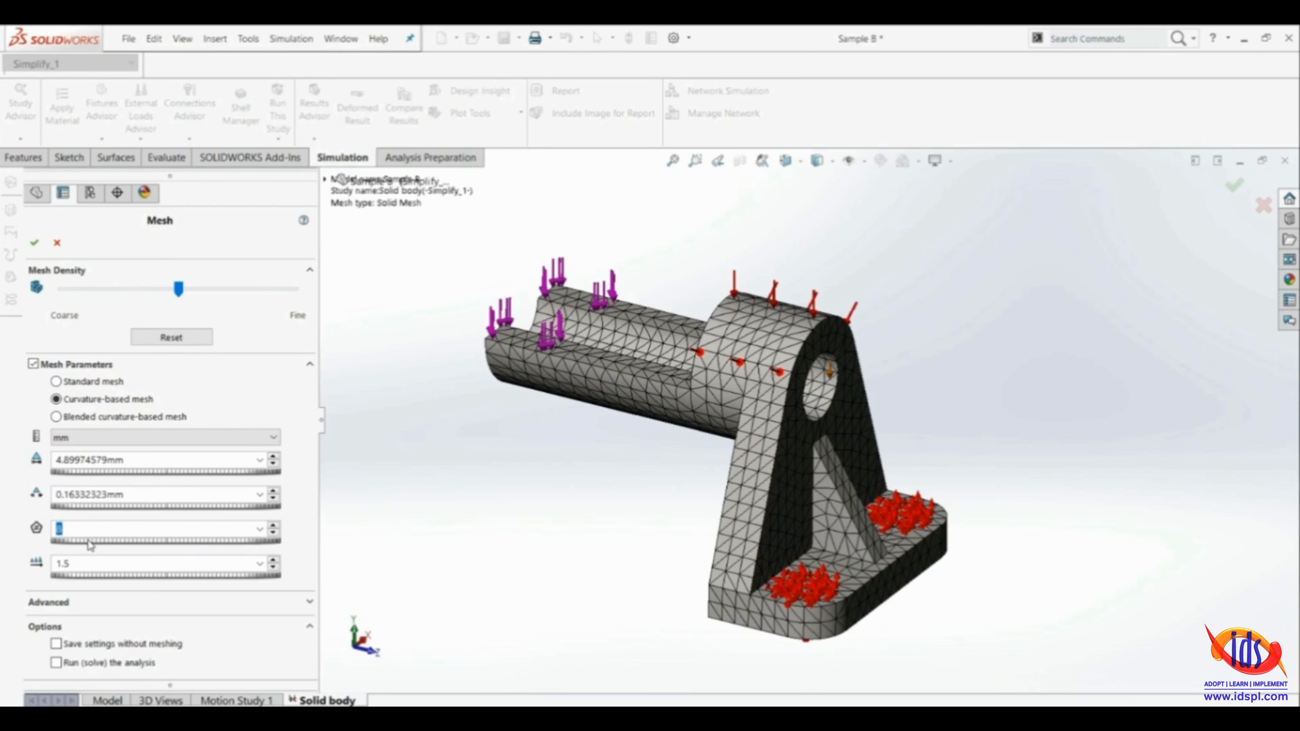
type("36")
Choose 4 points for the advanced Jacobian setting and generate the curvature-based mesh
left_click(309, 602)
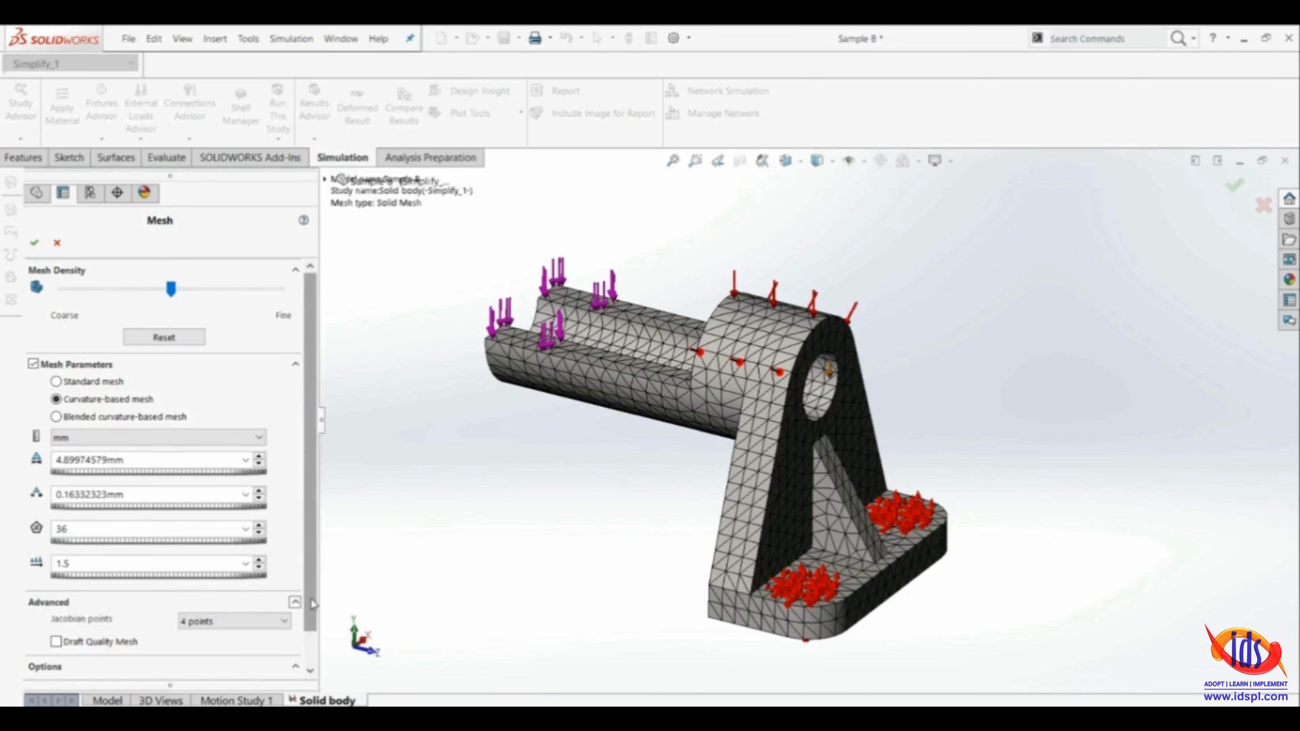
scroll(307, 609, "down", 1)
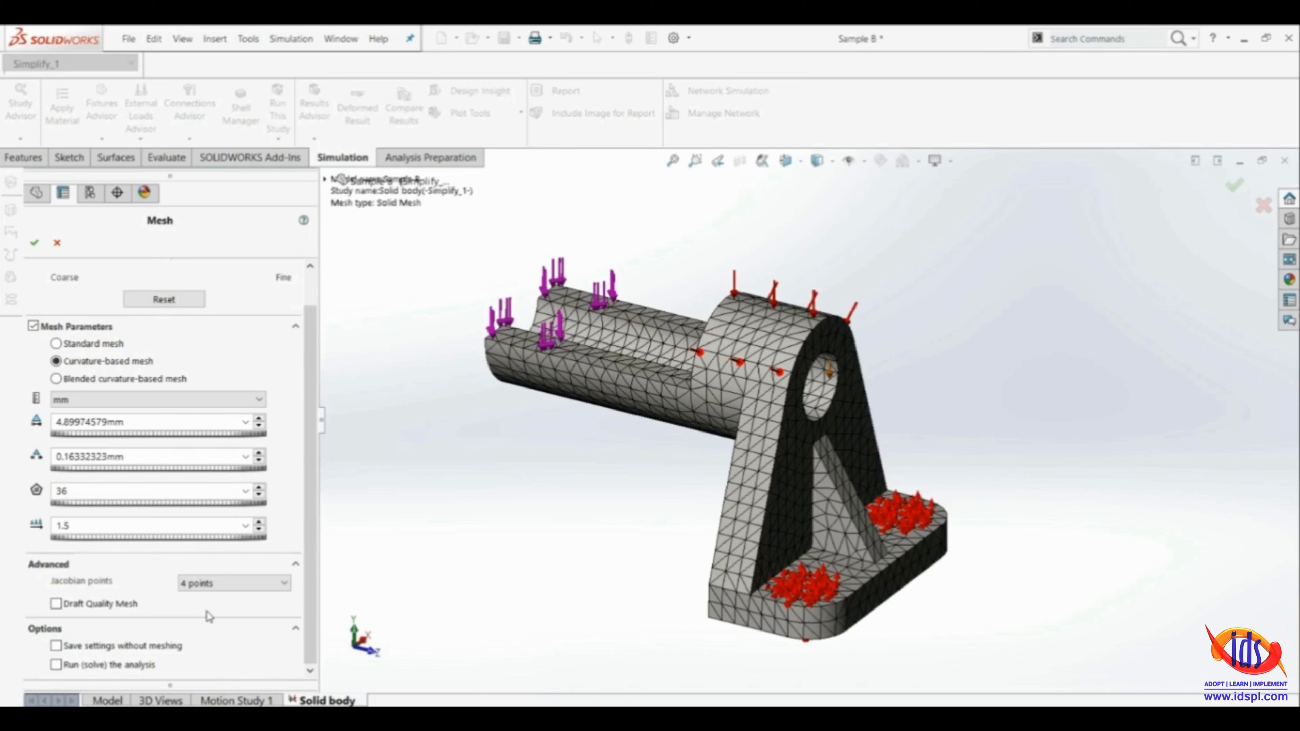
left_click(276, 585)
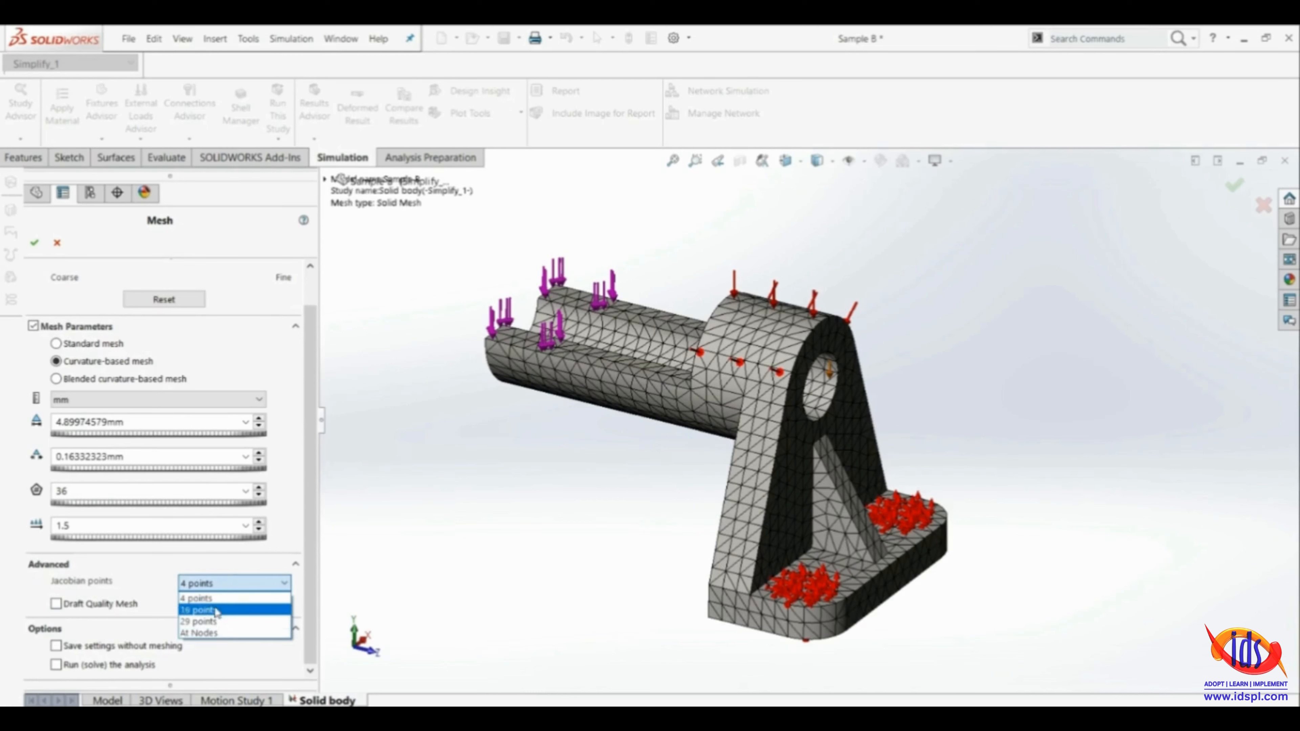
left_click(218, 598)
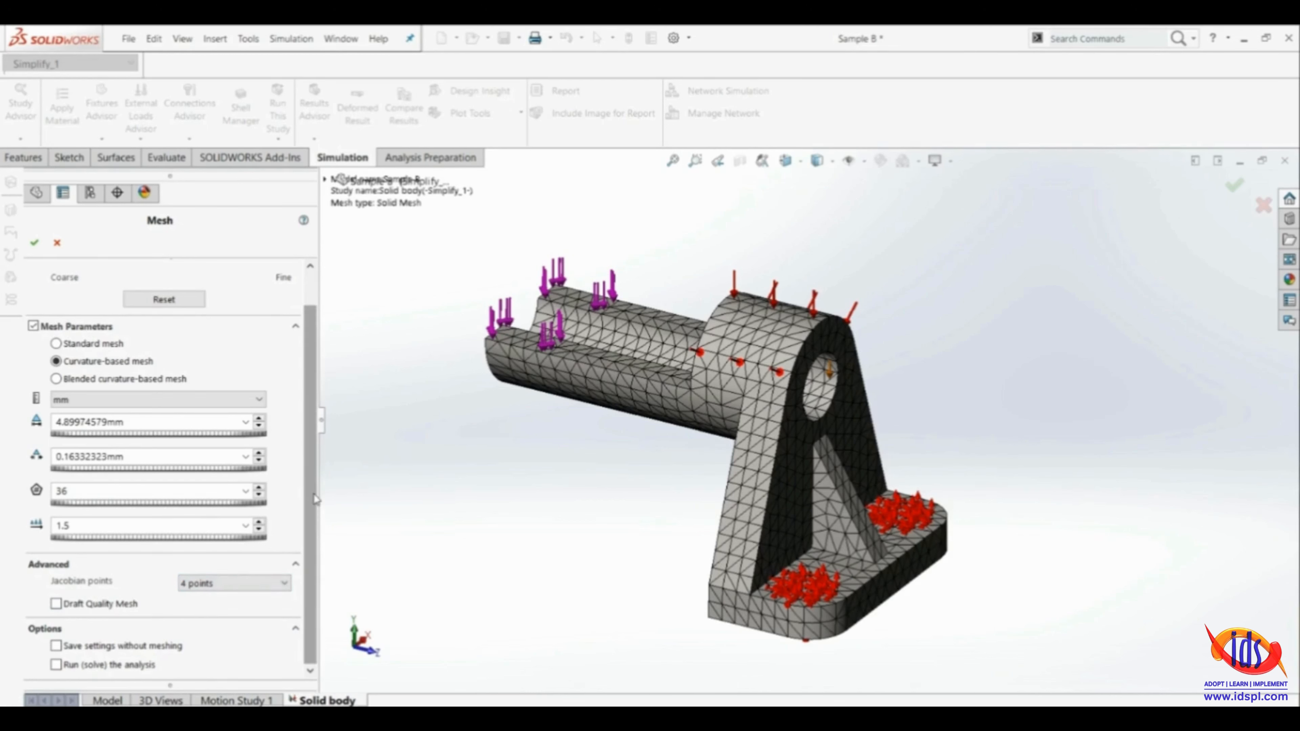
left_click_drag(313, 500, 311, 480)
left_click(34, 242)
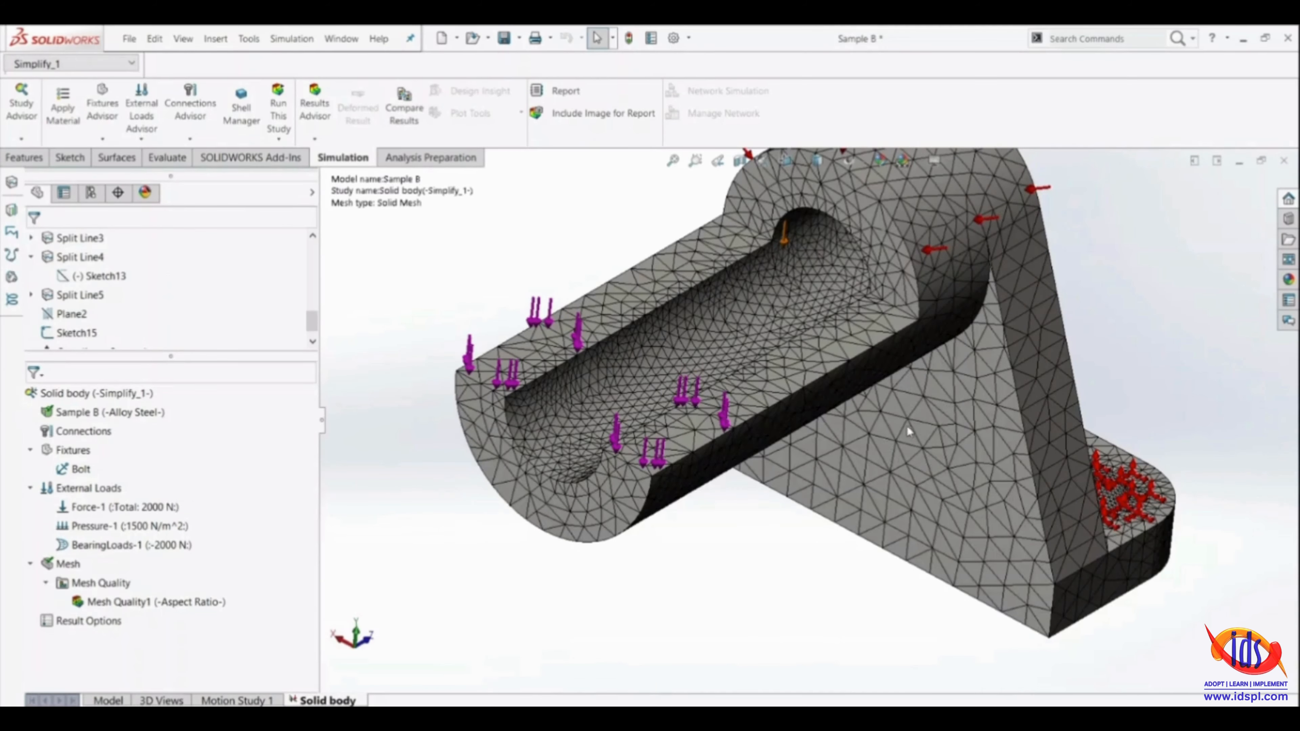
Inspect the new mesh around the bolt holes, base plate, bearing hole and grooved arm
middle_click_drag(908, 432, 571, 320)
scroll(537, 425, "down", 10)
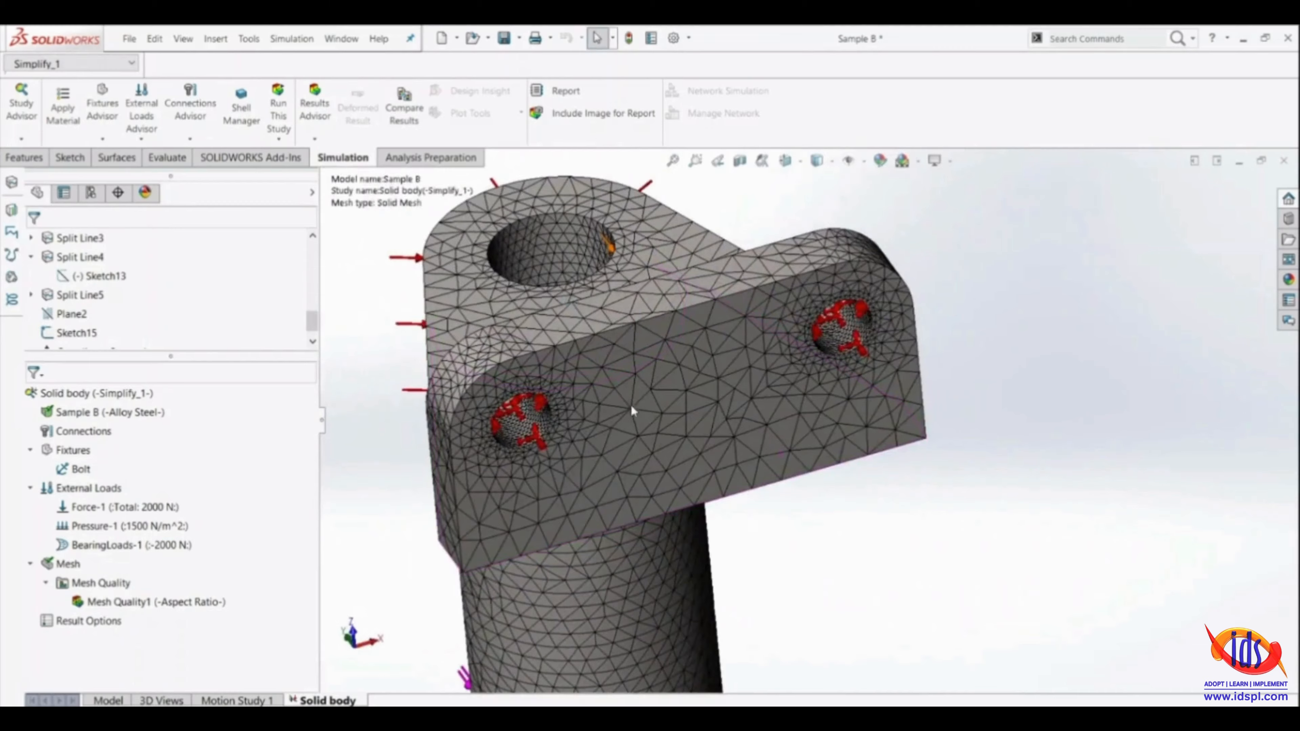
scroll(531, 440, "up", 8)
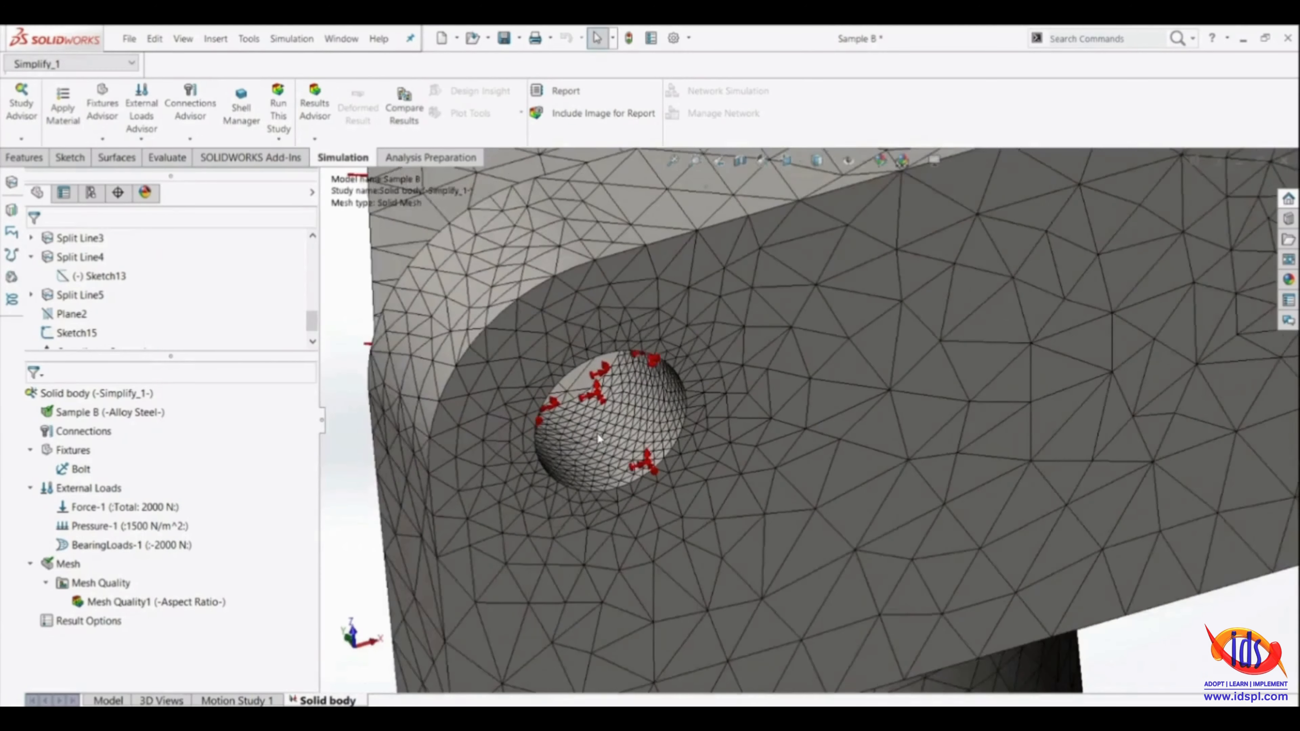
scroll(946, 357, "down", 8)
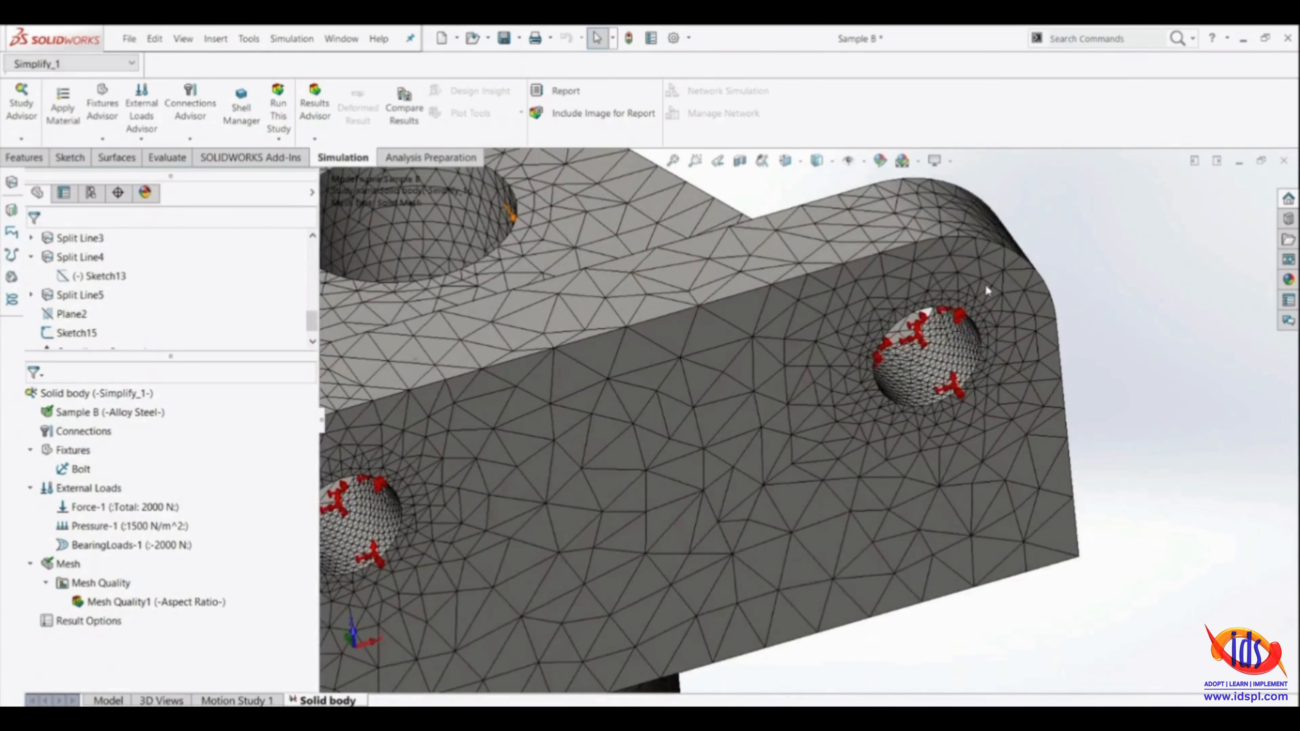
middle_click_drag(985, 290, 1045, 200)
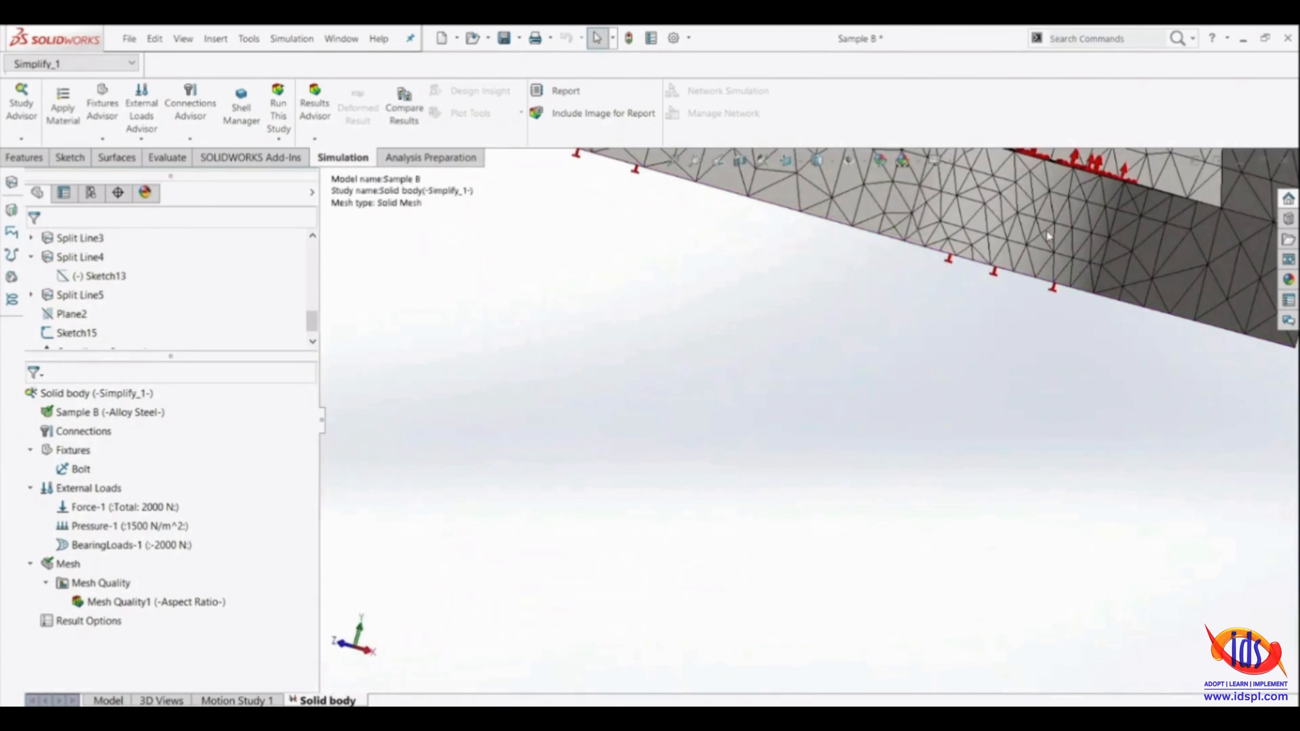
scroll(1046, 231, "up", 5)
middle_click_drag(845, 313, 917, 330)
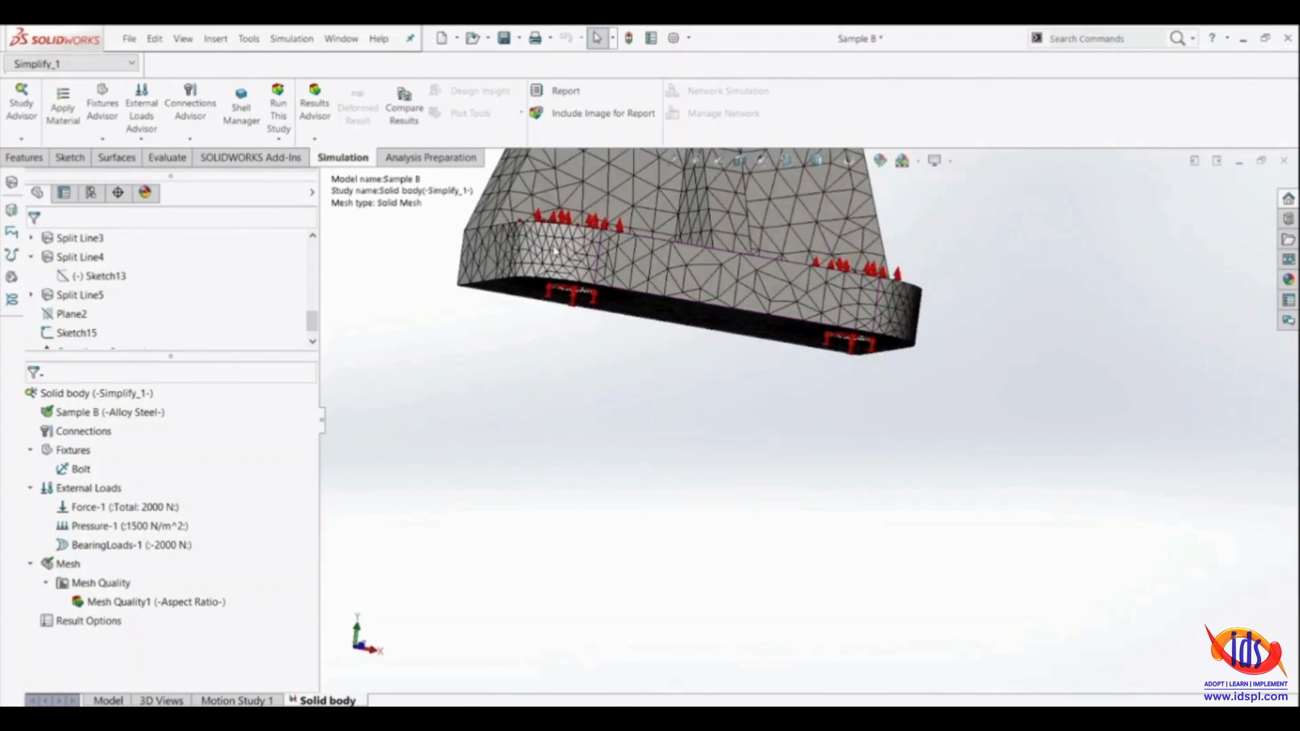
middle_click_drag(556, 251, 670, 325)
scroll(783, 258, "down", 6)
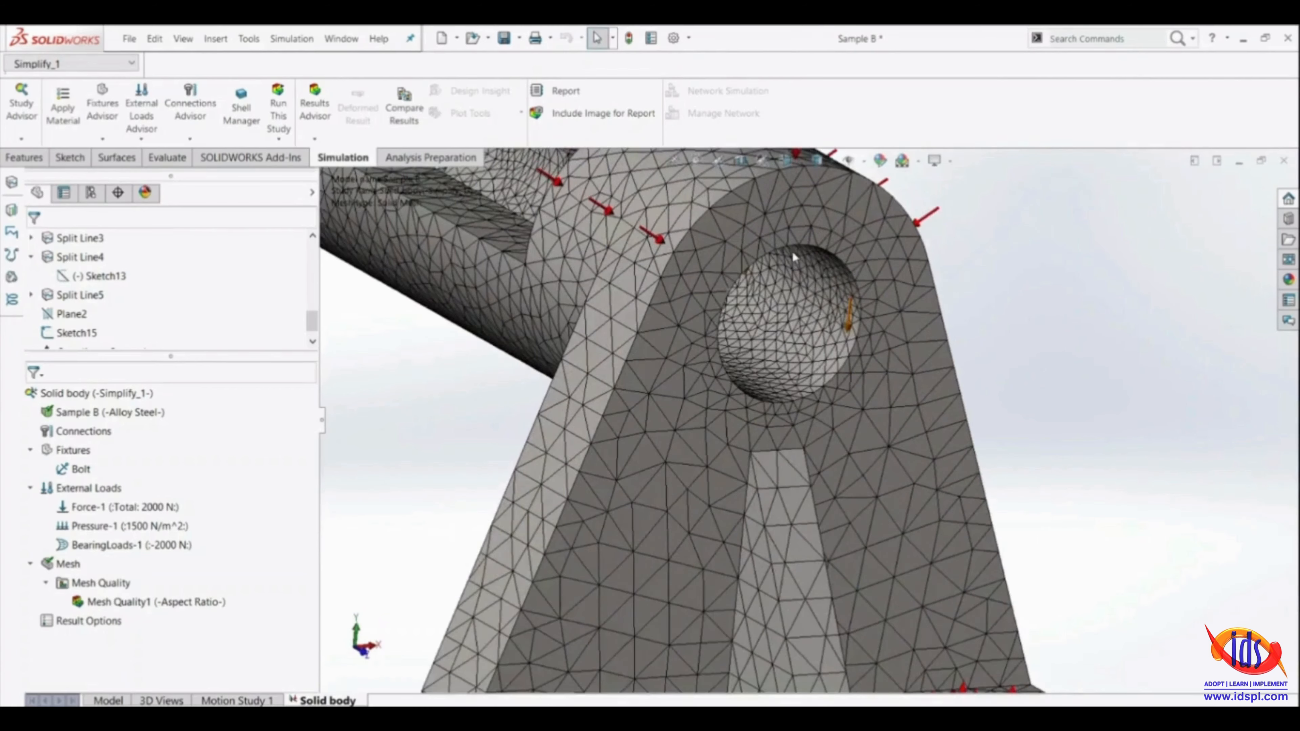
scroll(810, 364, "up", 8)
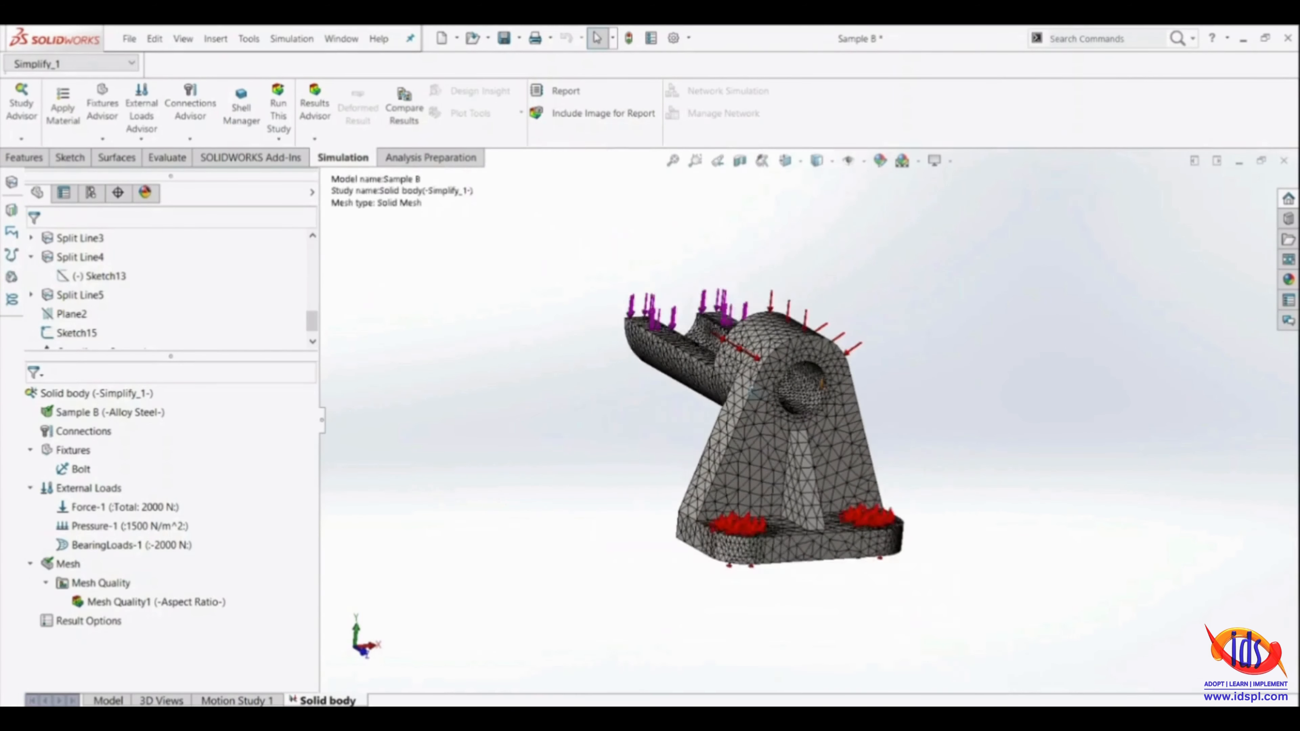
middle_click_drag(811, 363, 815, 426)
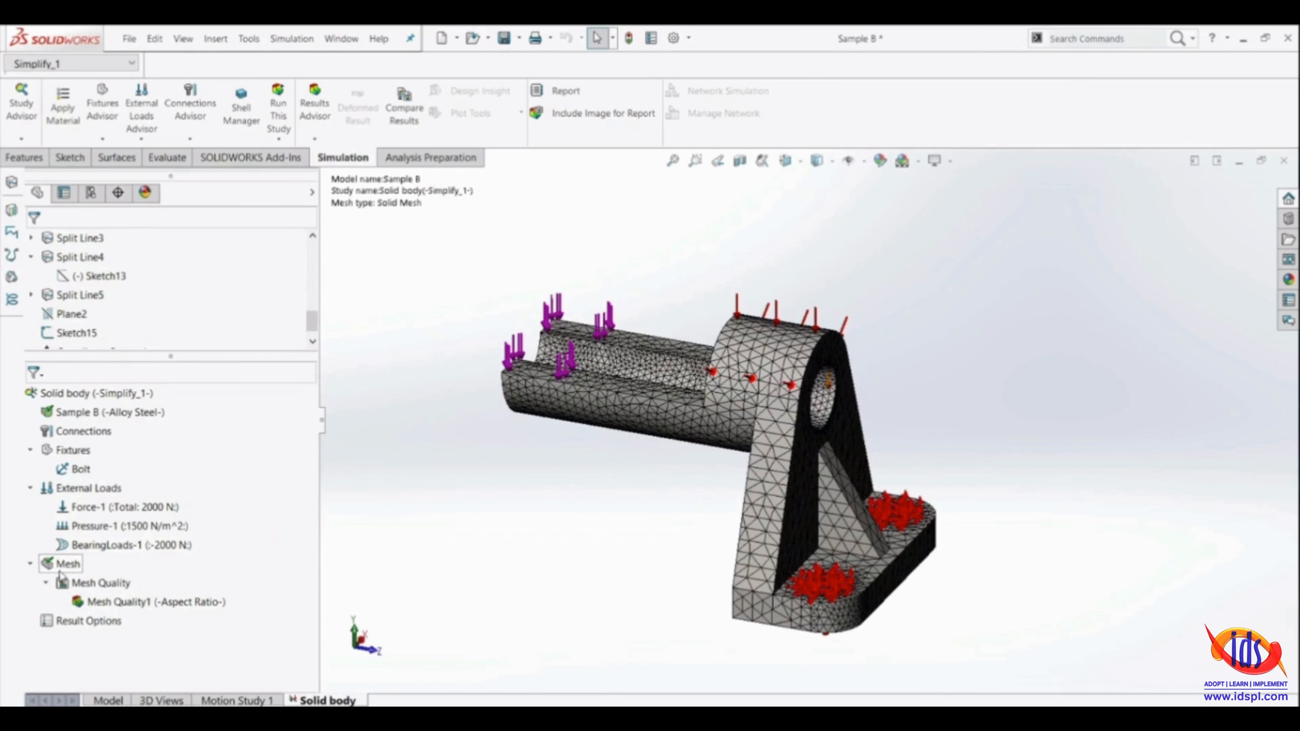
Review the mesh details, including element sizes, node and element totals, aspect ratios and distorted elements, and close them
right_click(46, 566)
left_click(91, 377)
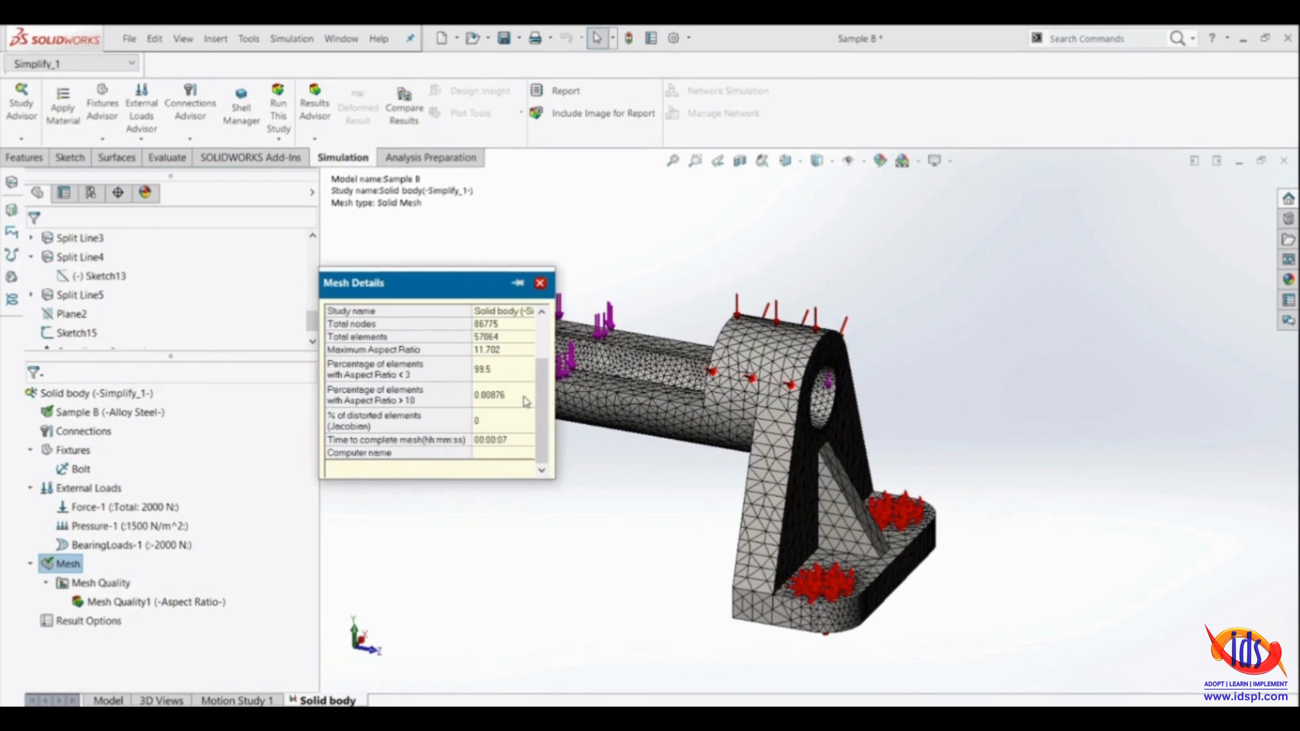
scroll(506, 402, "up", 2)
scroll(510, 402, "down", 1)
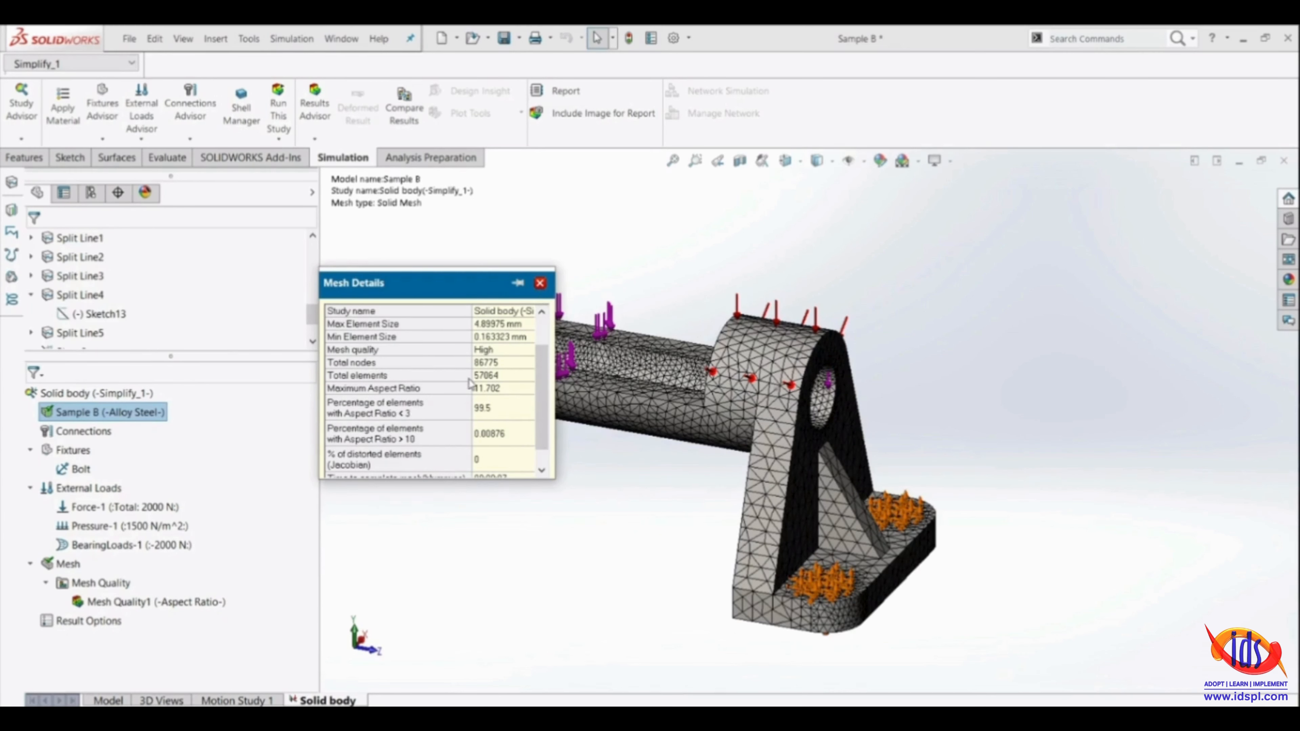
scroll(471, 385, "down", 1)
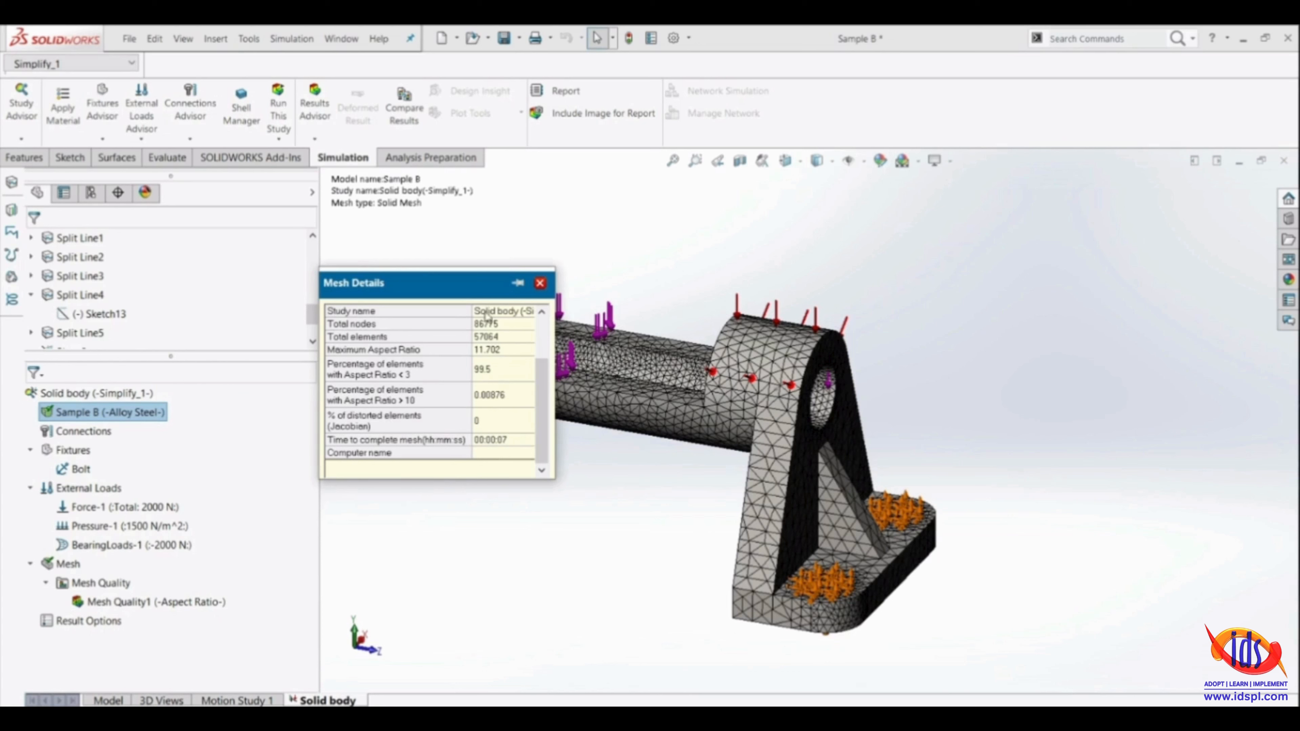
left_click(540, 283)
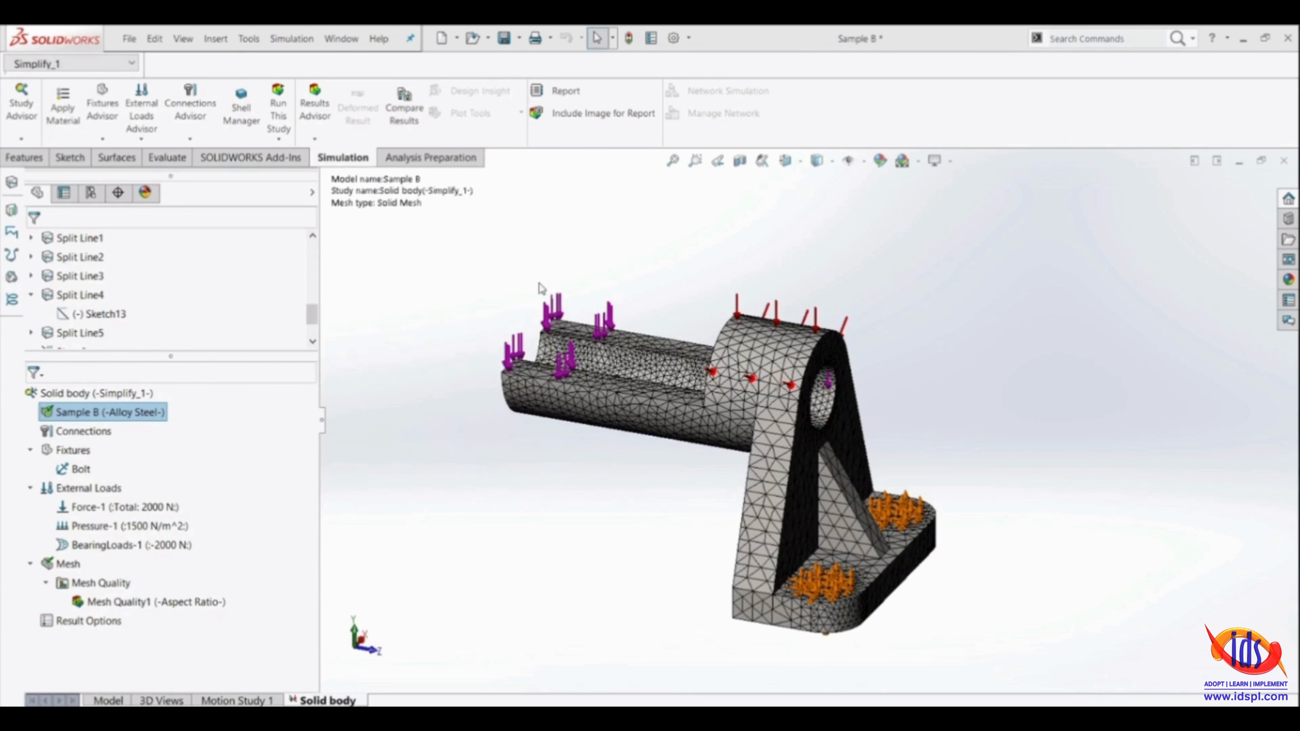
Show the Mesh Quality1 aspect ratio plot and examine the element with the maximum ratio beside the arm joint
double_click(123, 603)
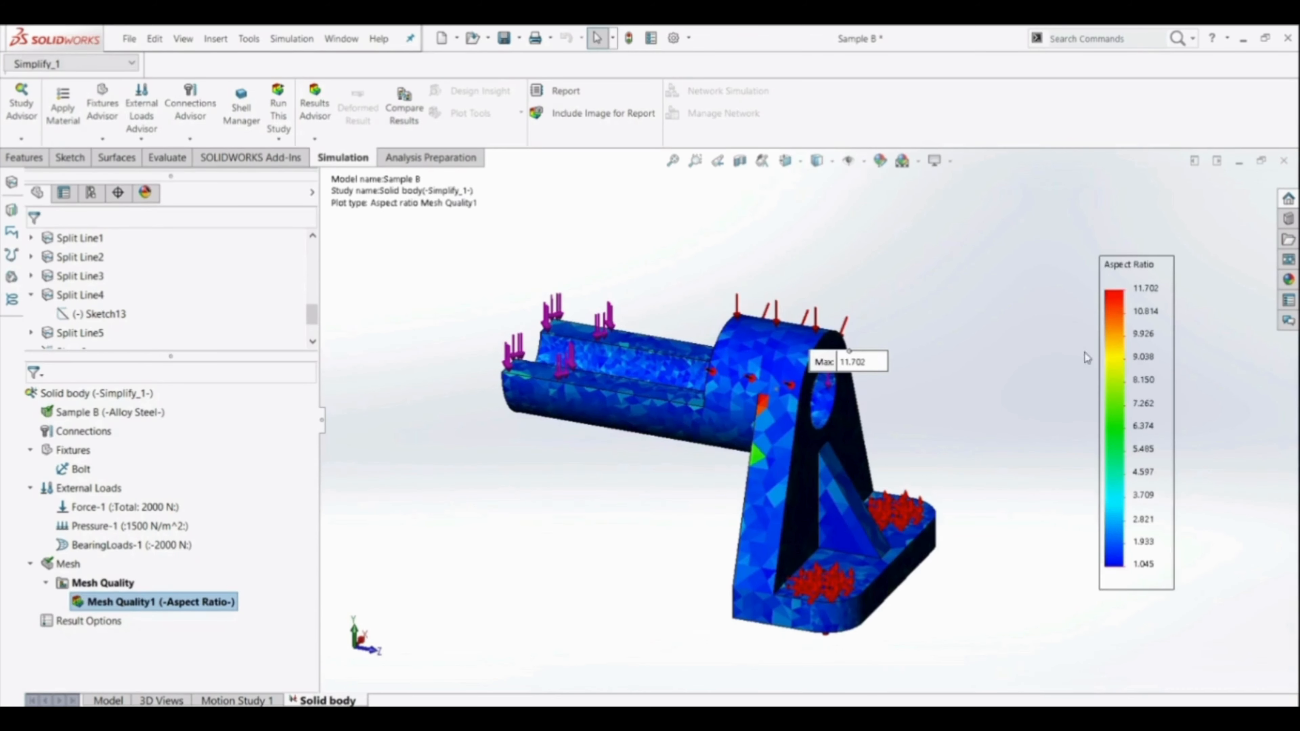
left_click_drag(852, 361, 929, 217)
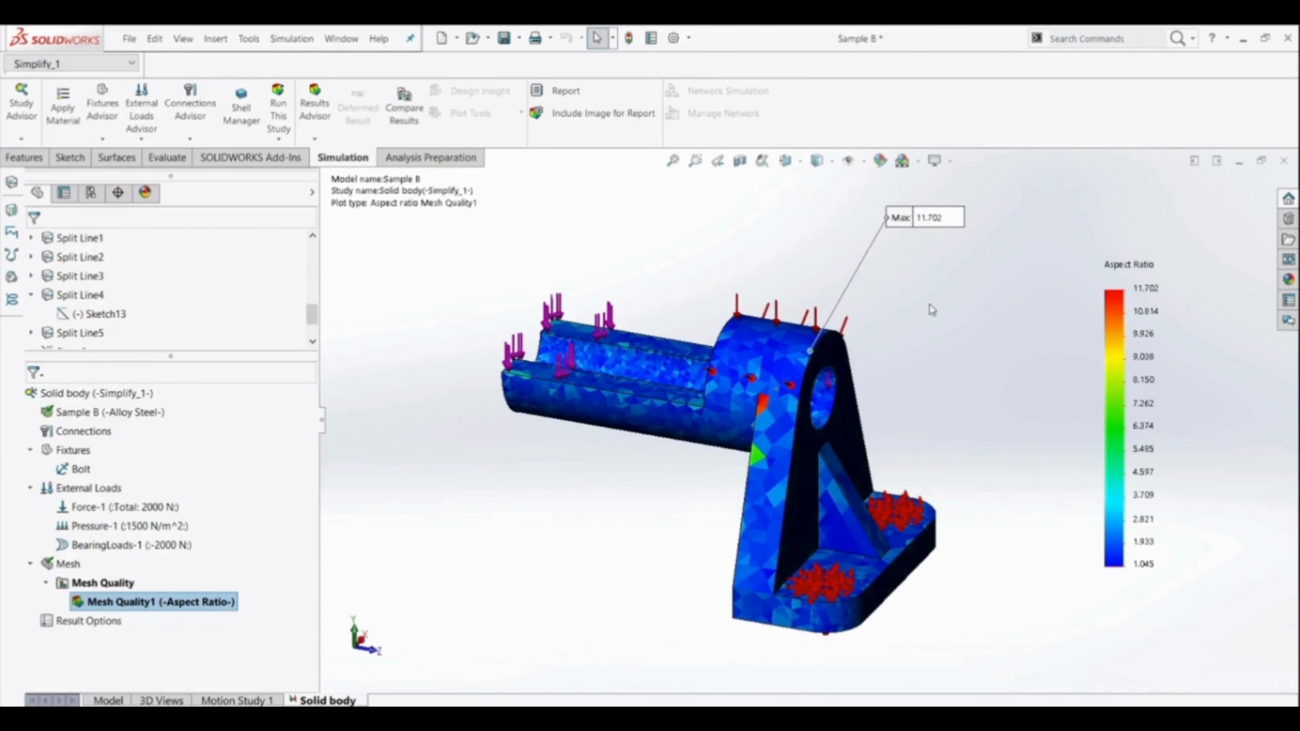
scroll(842, 353, "down", 5)
middle_click_drag(930, 404, 767, 489)
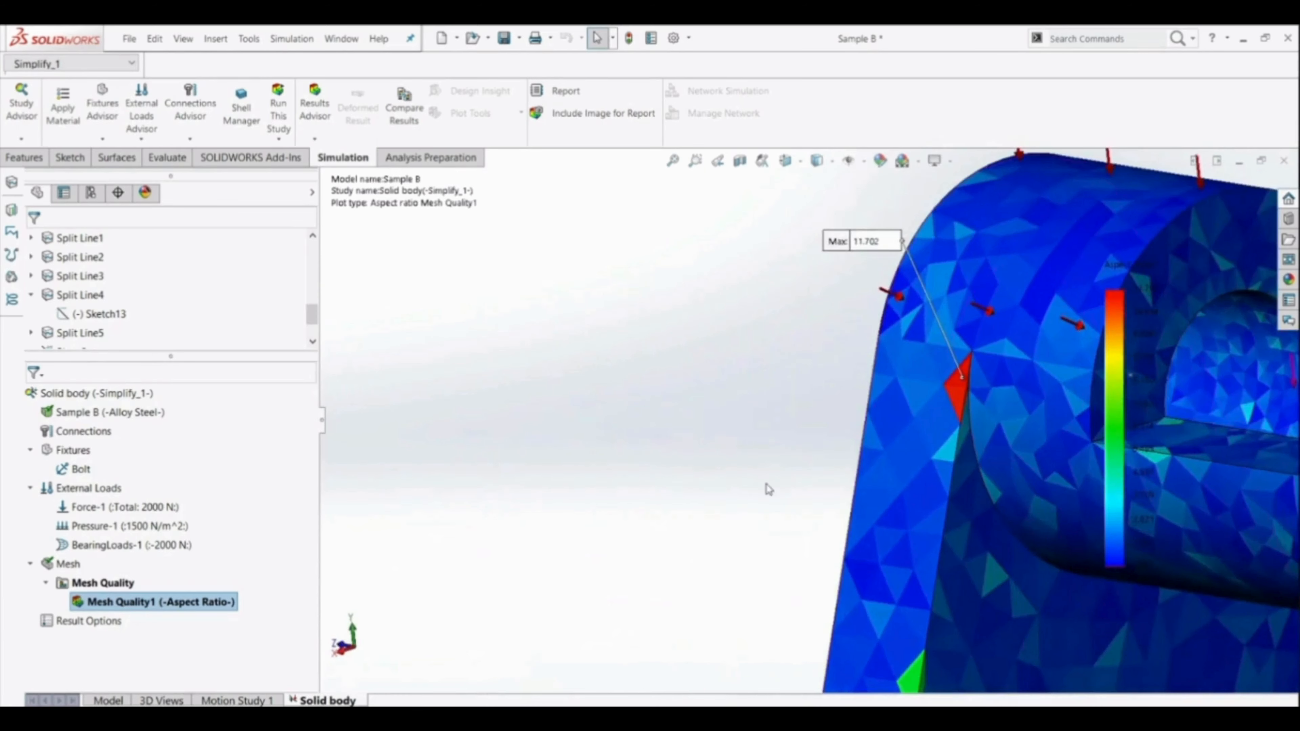
scroll(966, 377, "down", 8)
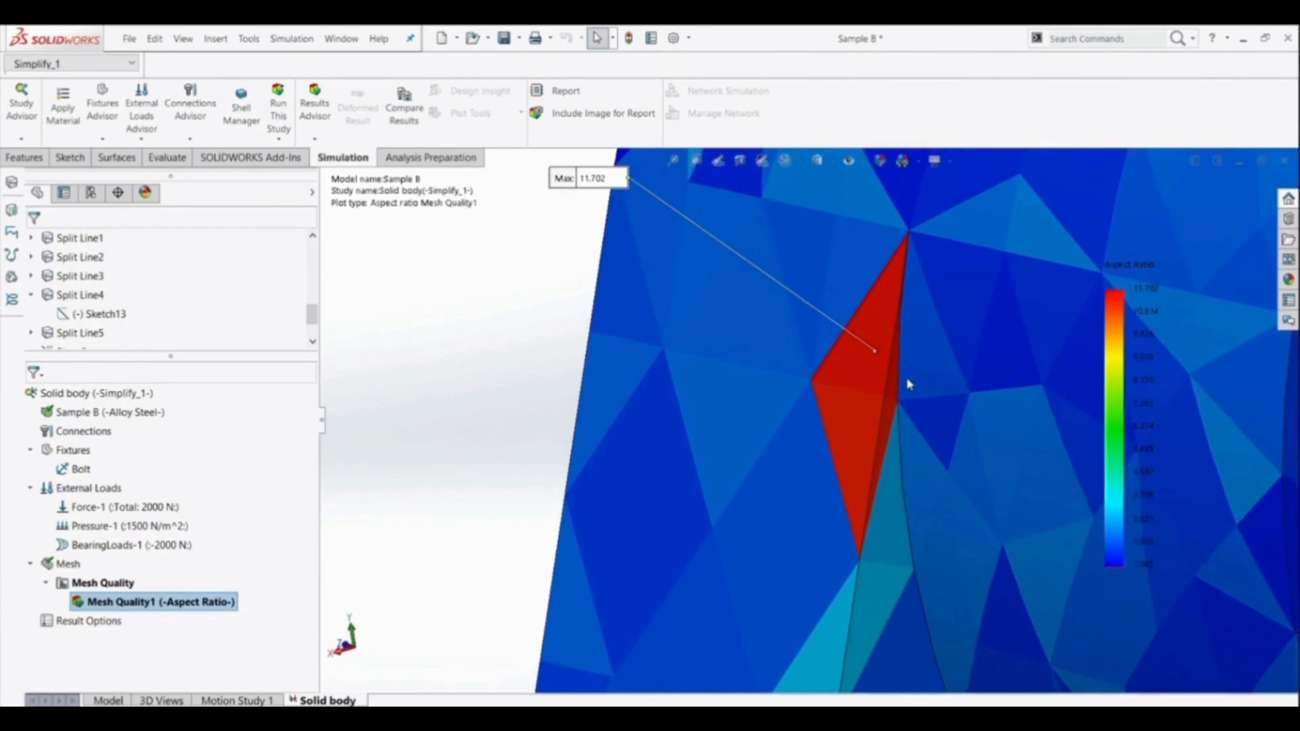
scroll(909, 383, "down", 3)
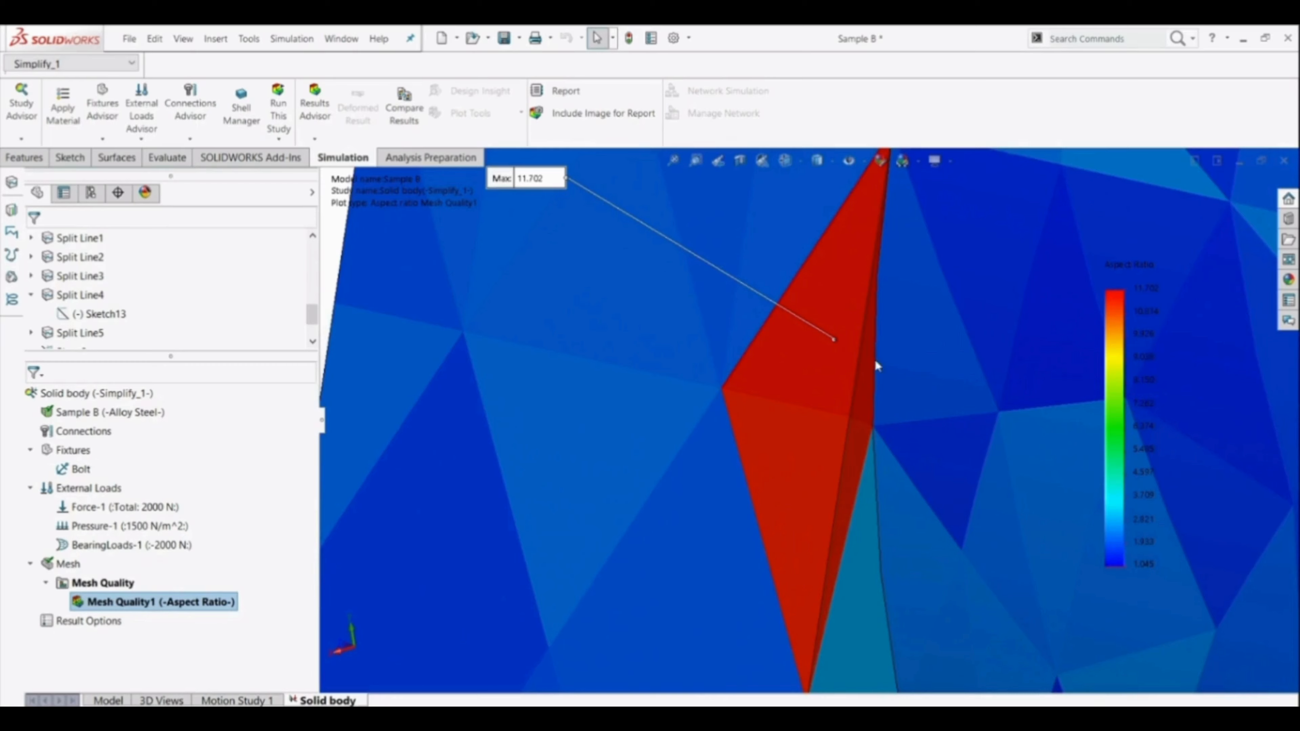
scroll(876, 366, "up", 10)
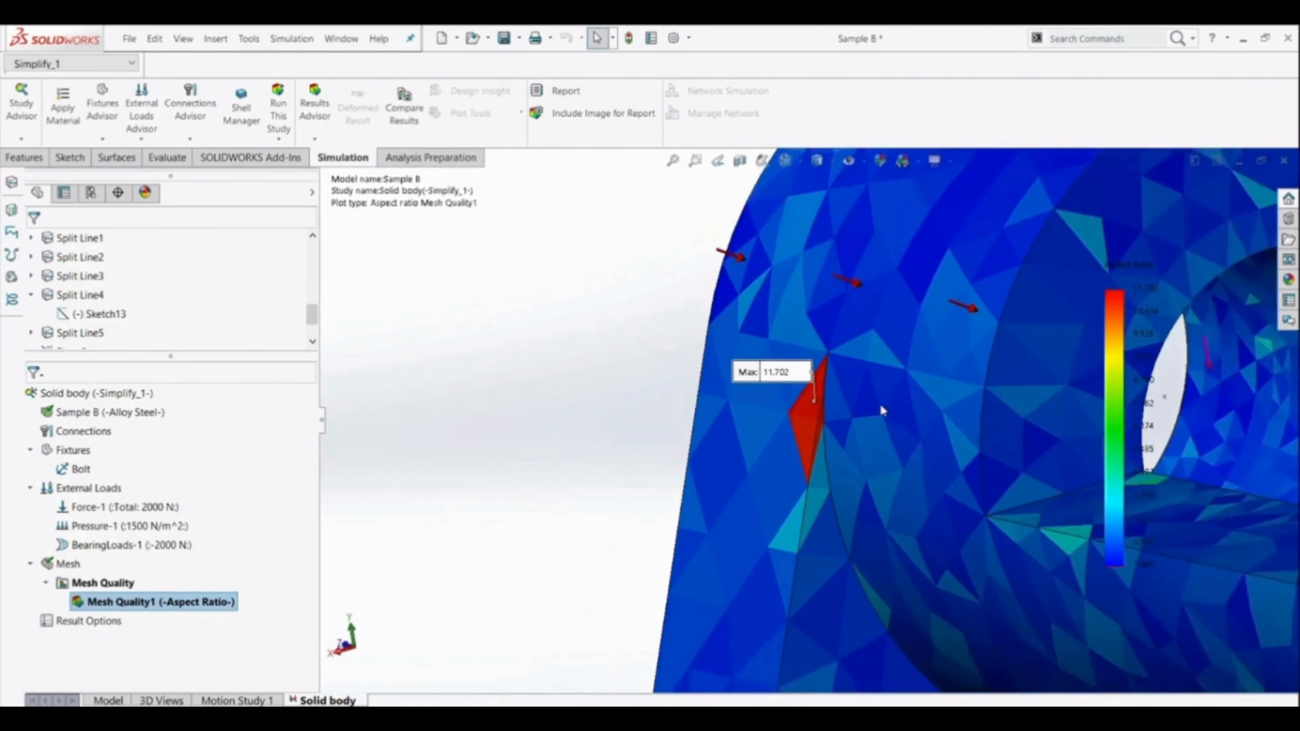
middle_click_drag(832, 502, 1026, 458)
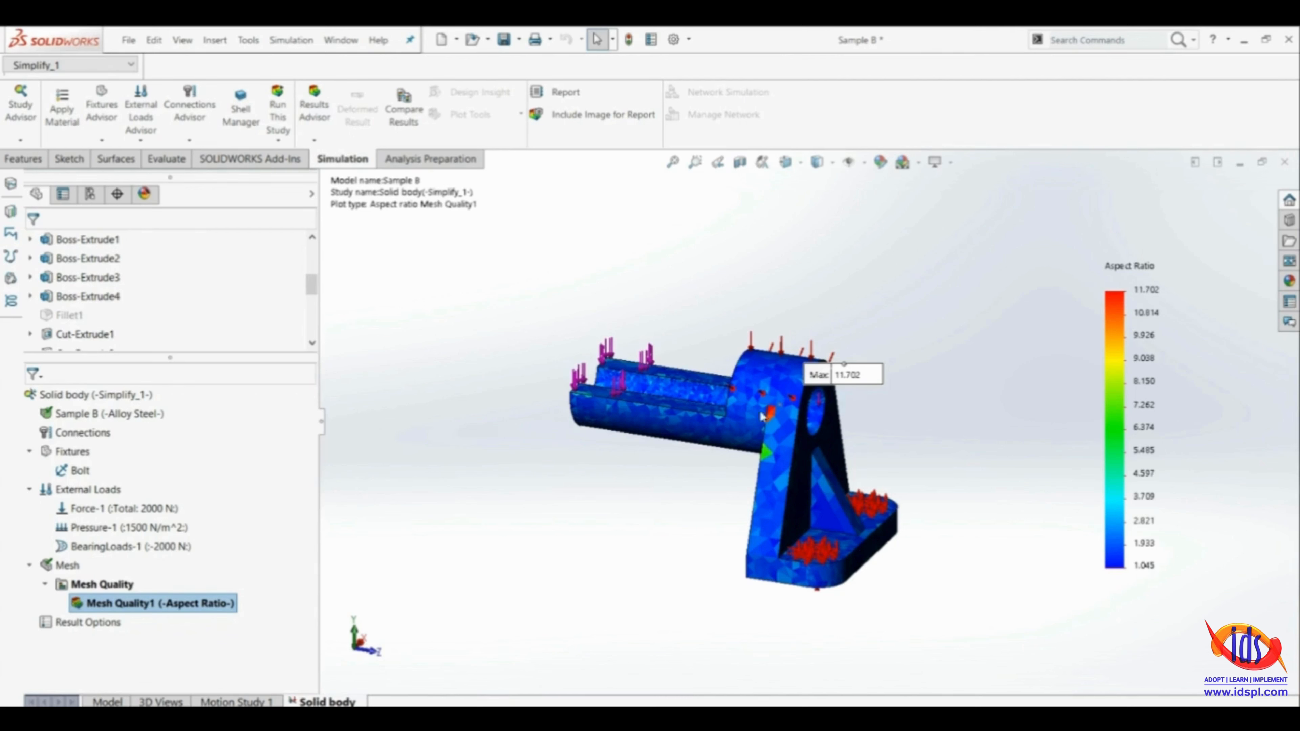
scroll(884, 383, "down", 2)
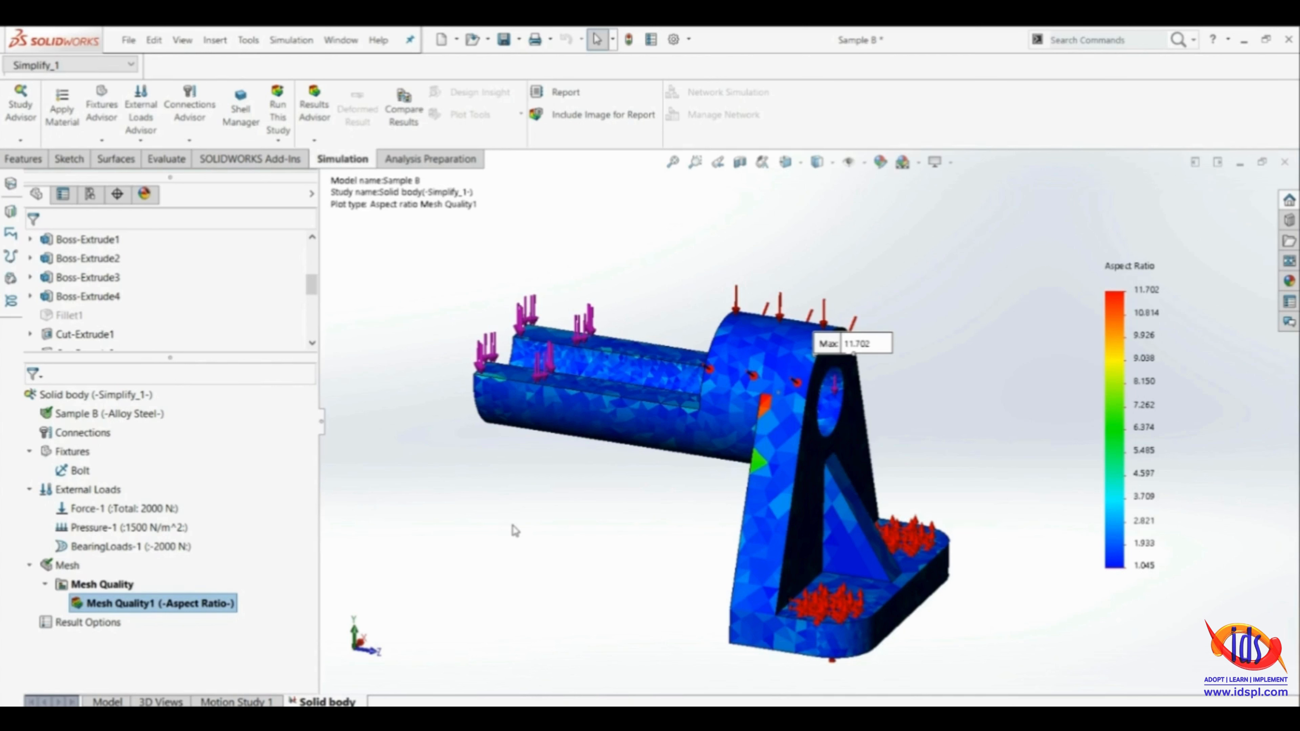
Begin a mesh control on the curved edge where the underside of the cylindrical arm meets the upright plate
right_click(52, 566)
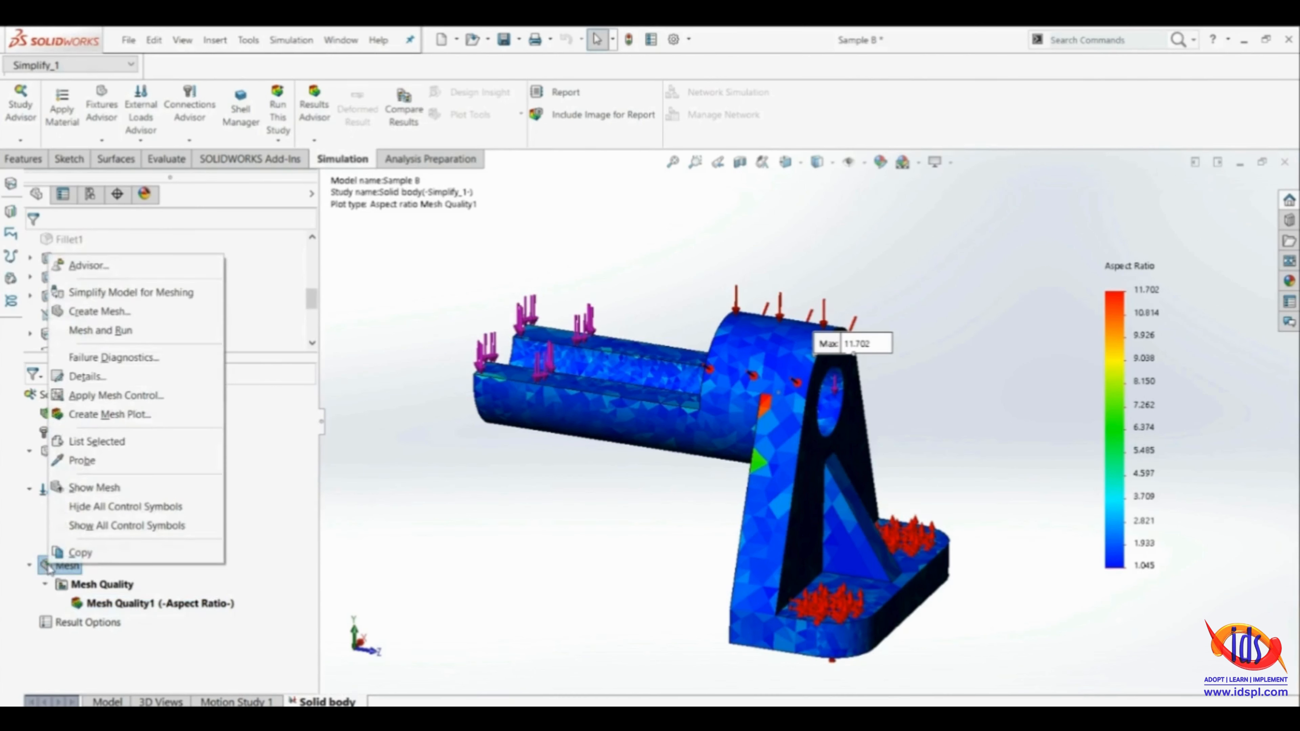
left_click(118, 399)
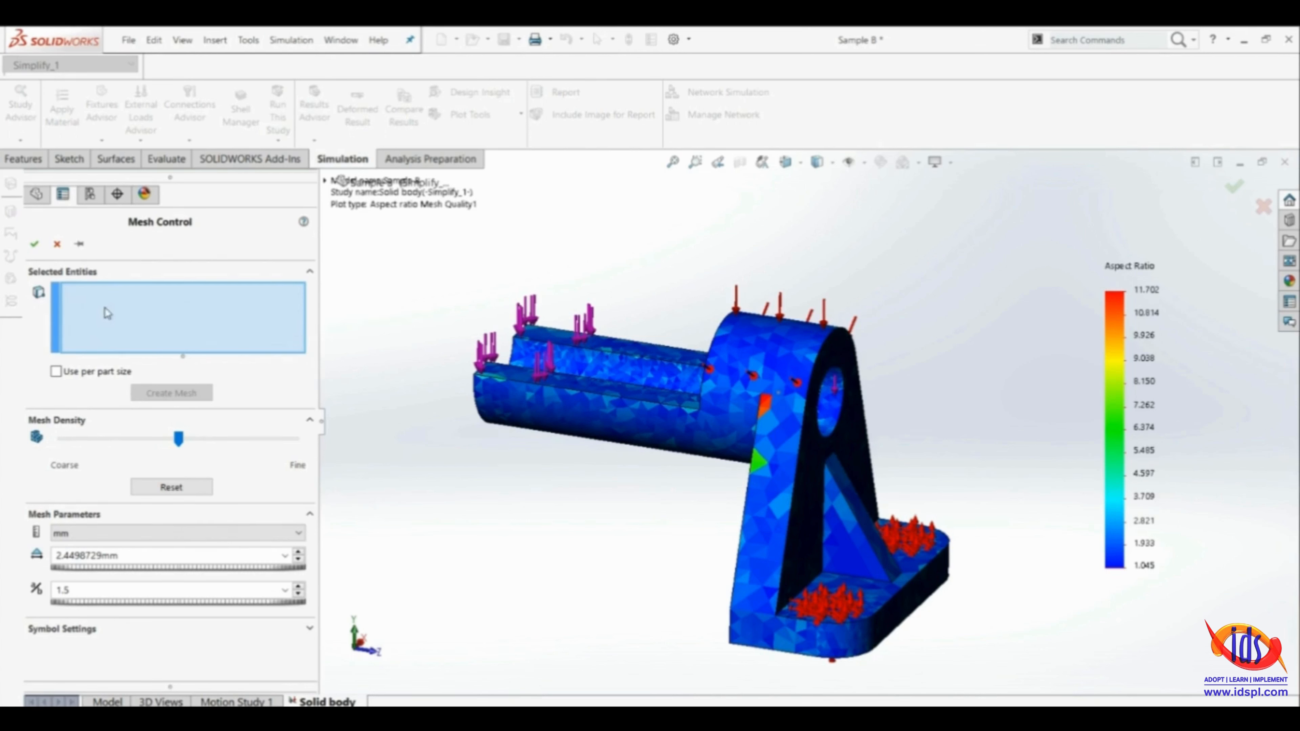
middle_click_drag(613, 519, 750, 476)
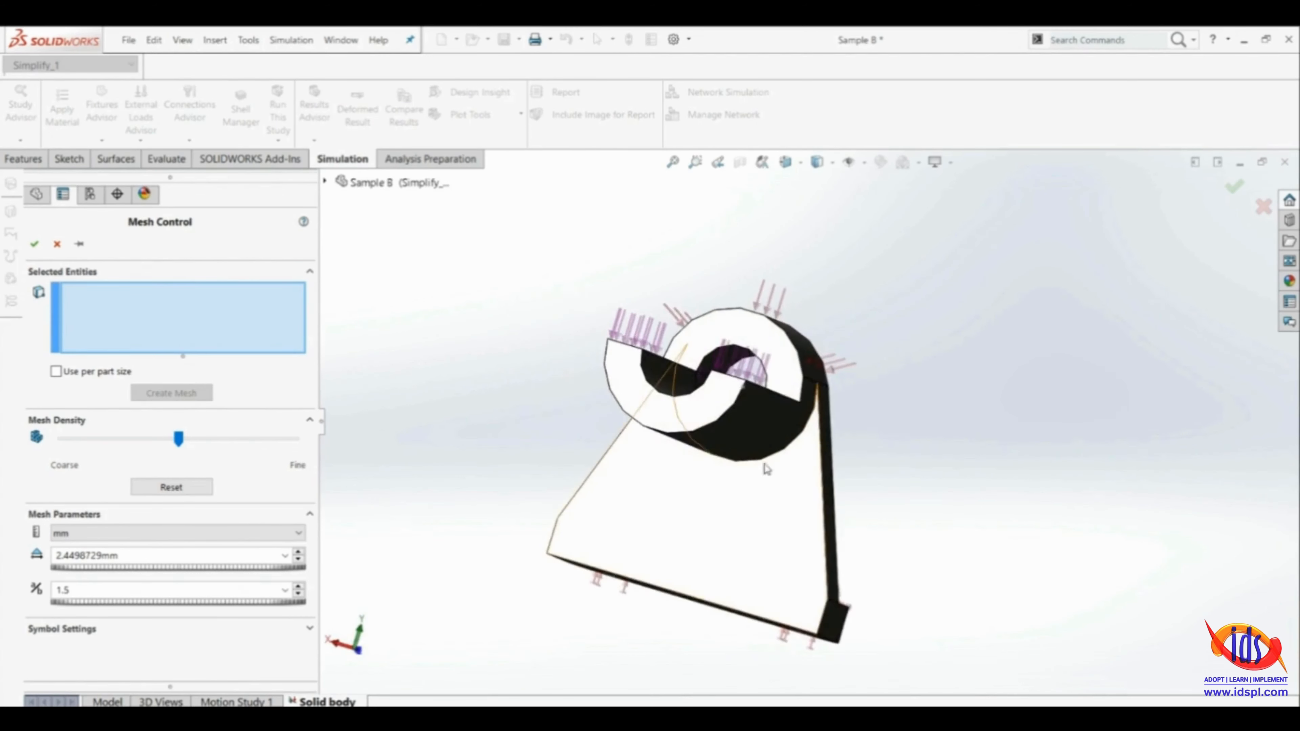
scroll(756, 469, "down", 5)
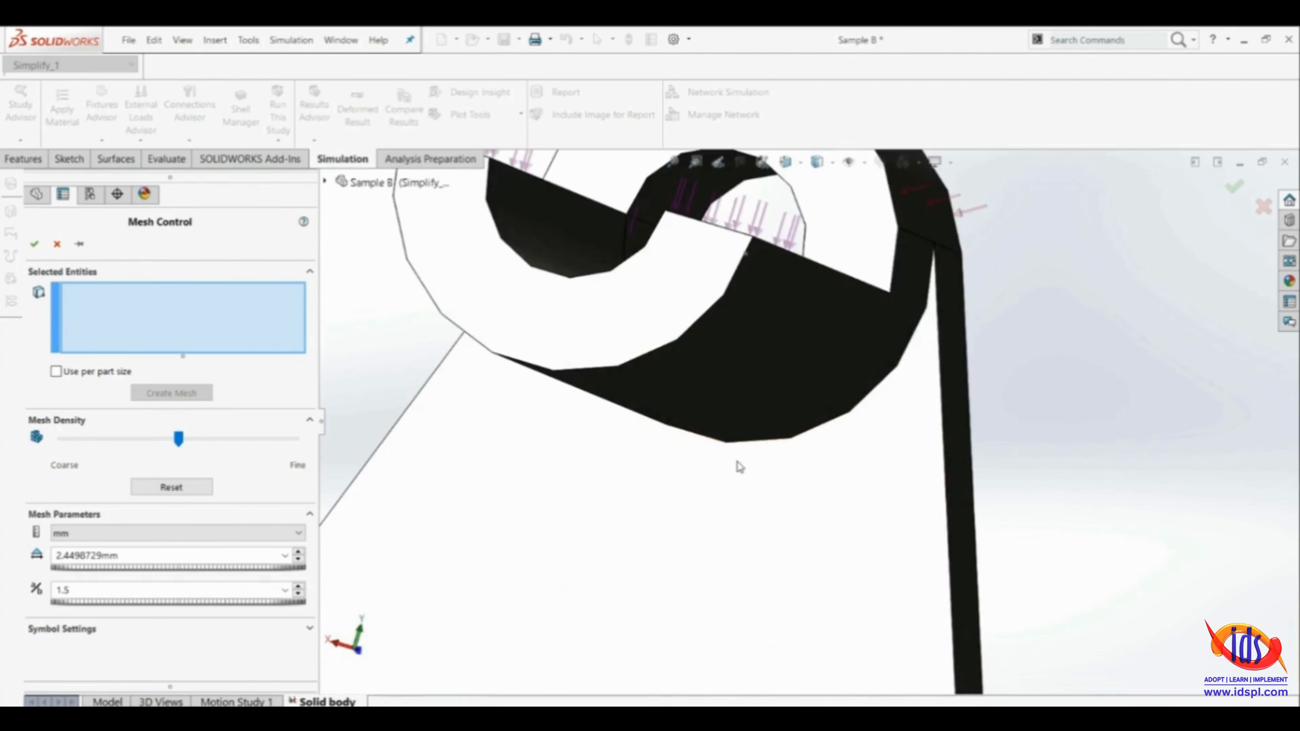
left_click(770, 445)
middle_click_drag(662, 534, 534, 514)
scroll(478, 546, "up", 5)
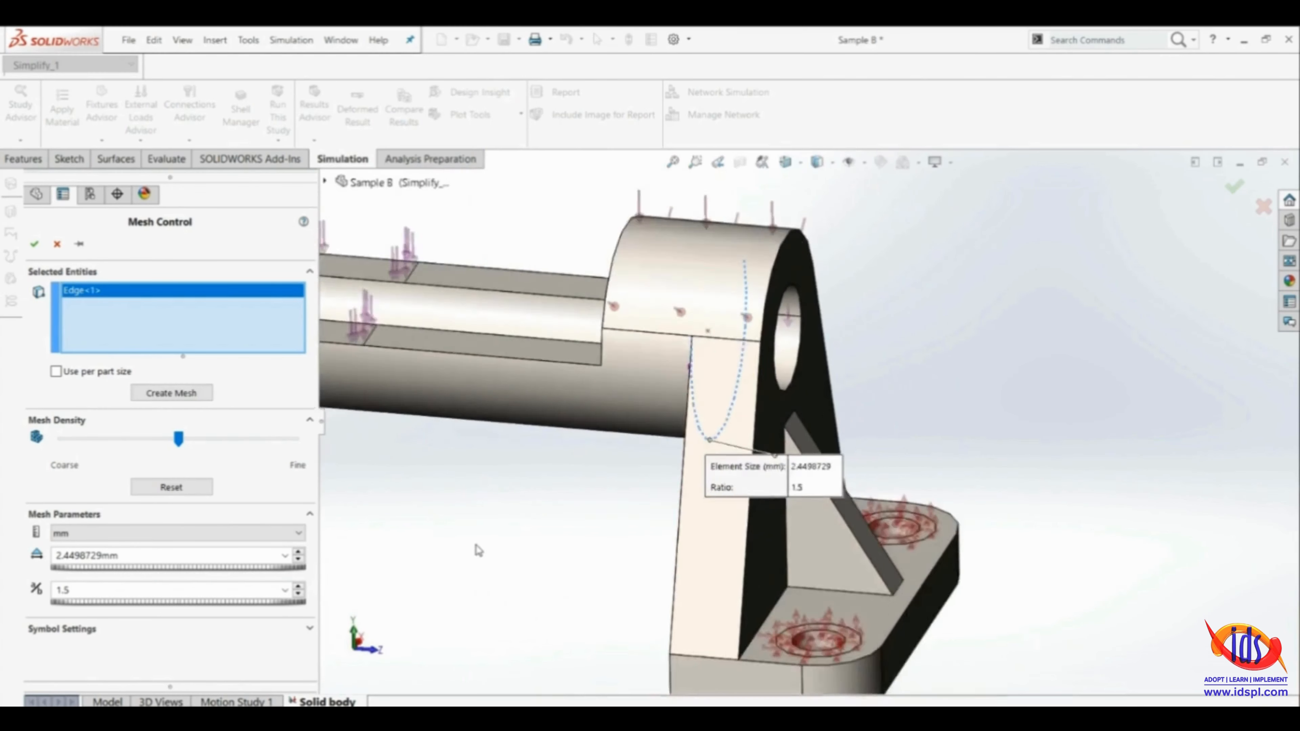
Set the mesh control's element size to 1.40 mm and apply it to the selected edge
double_click(124, 552)
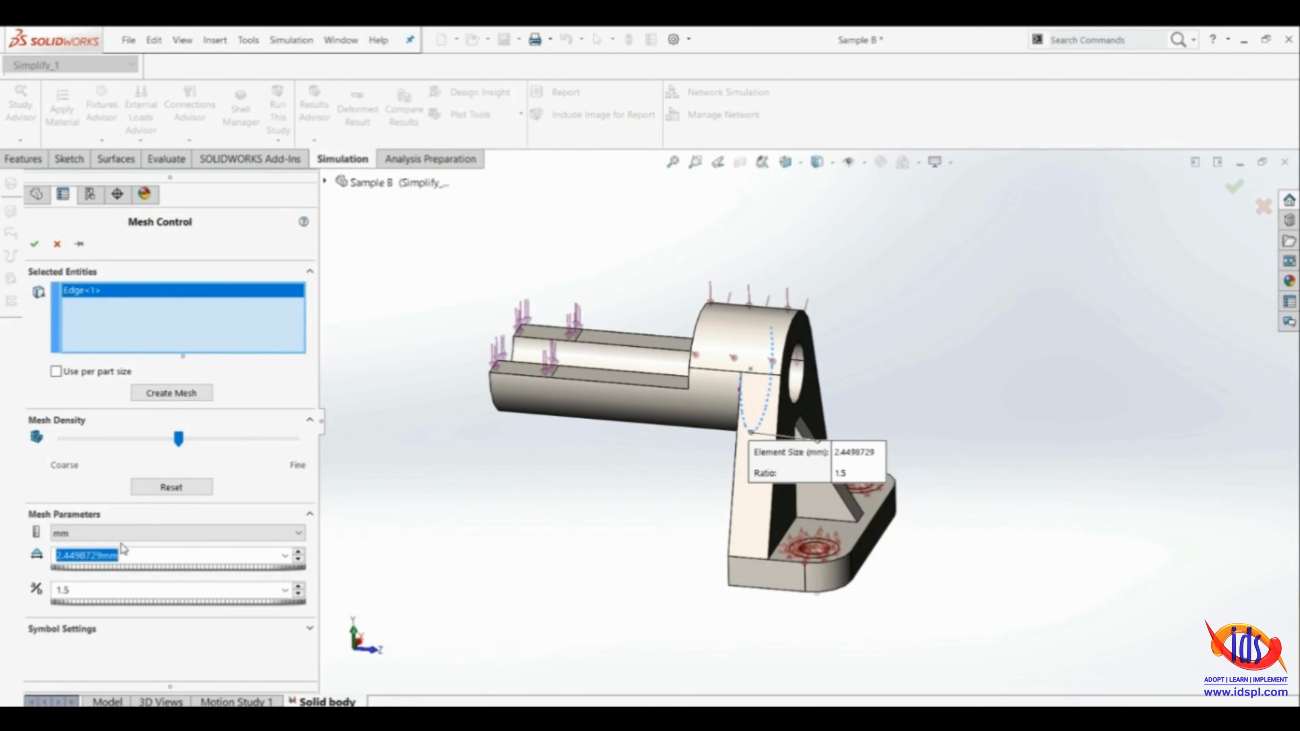
type("1.4")
key("Return")
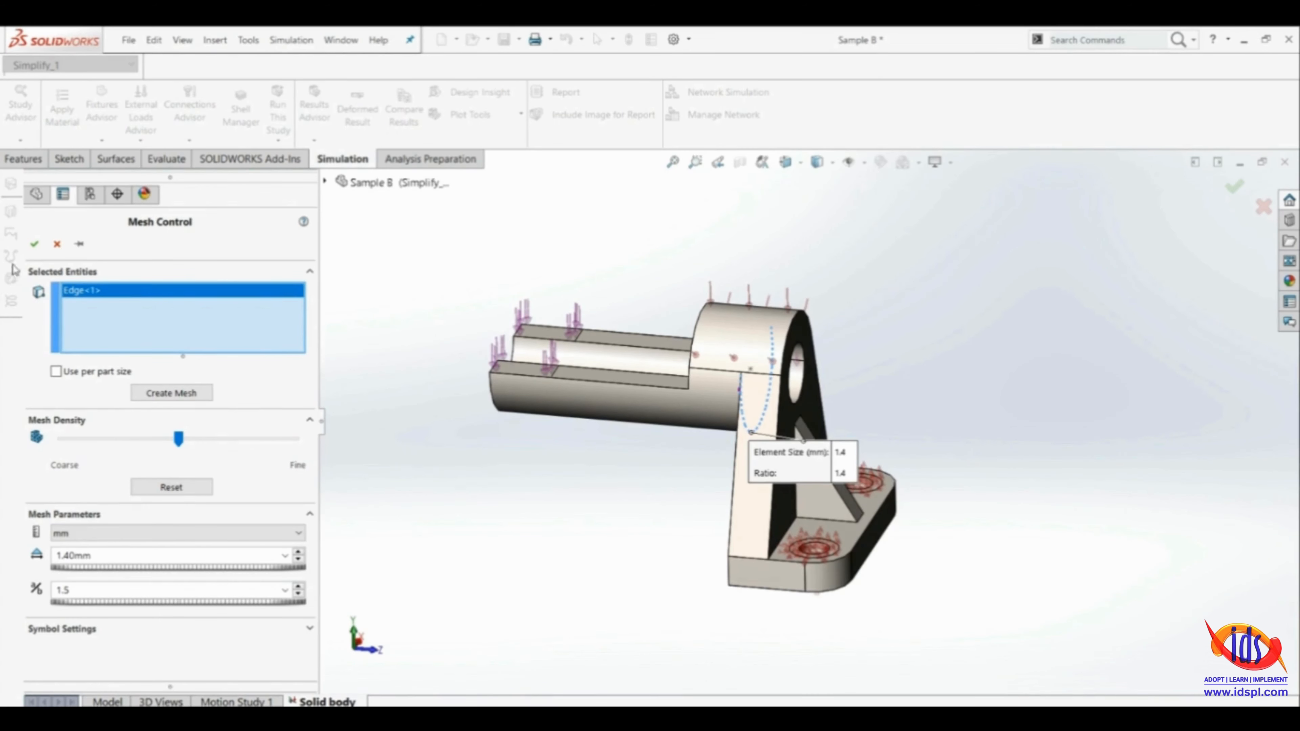
left_click(33, 246)
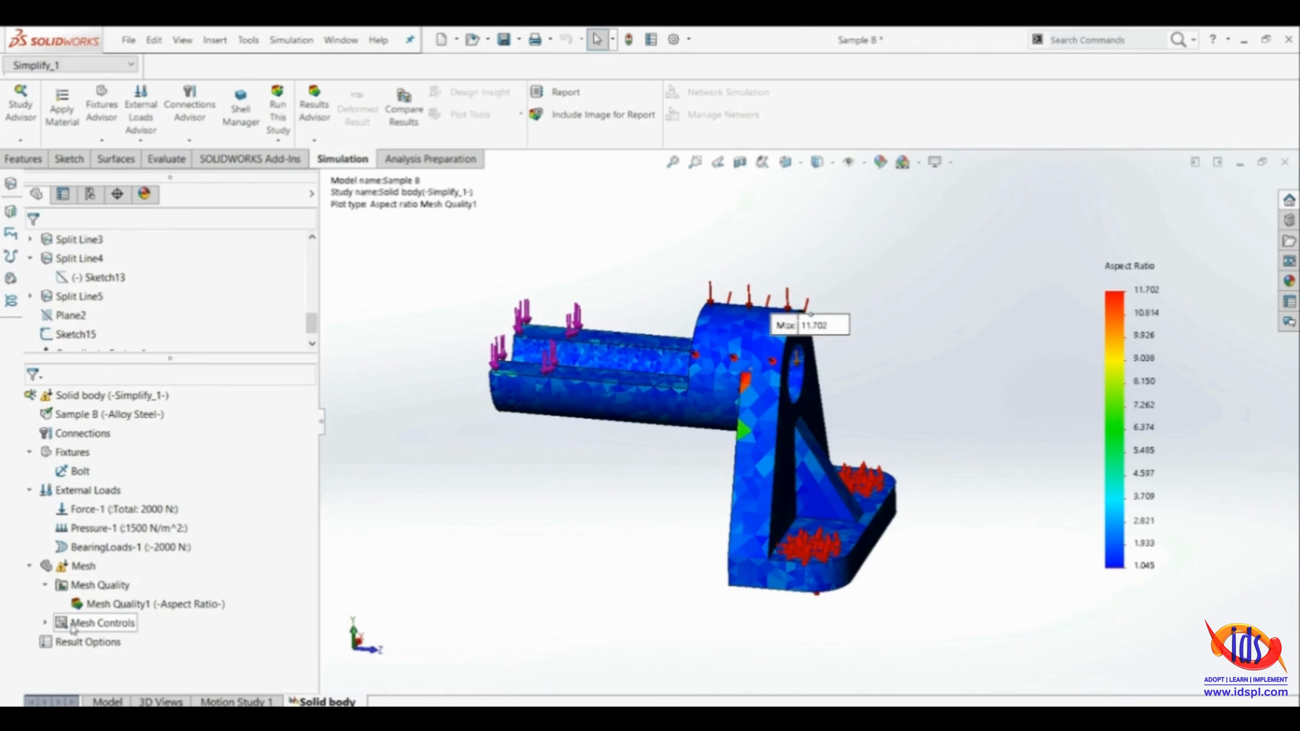
Expand the mesh controls to show Control-1 and start creating a new mesh for the bracket
left_click(45, 624)
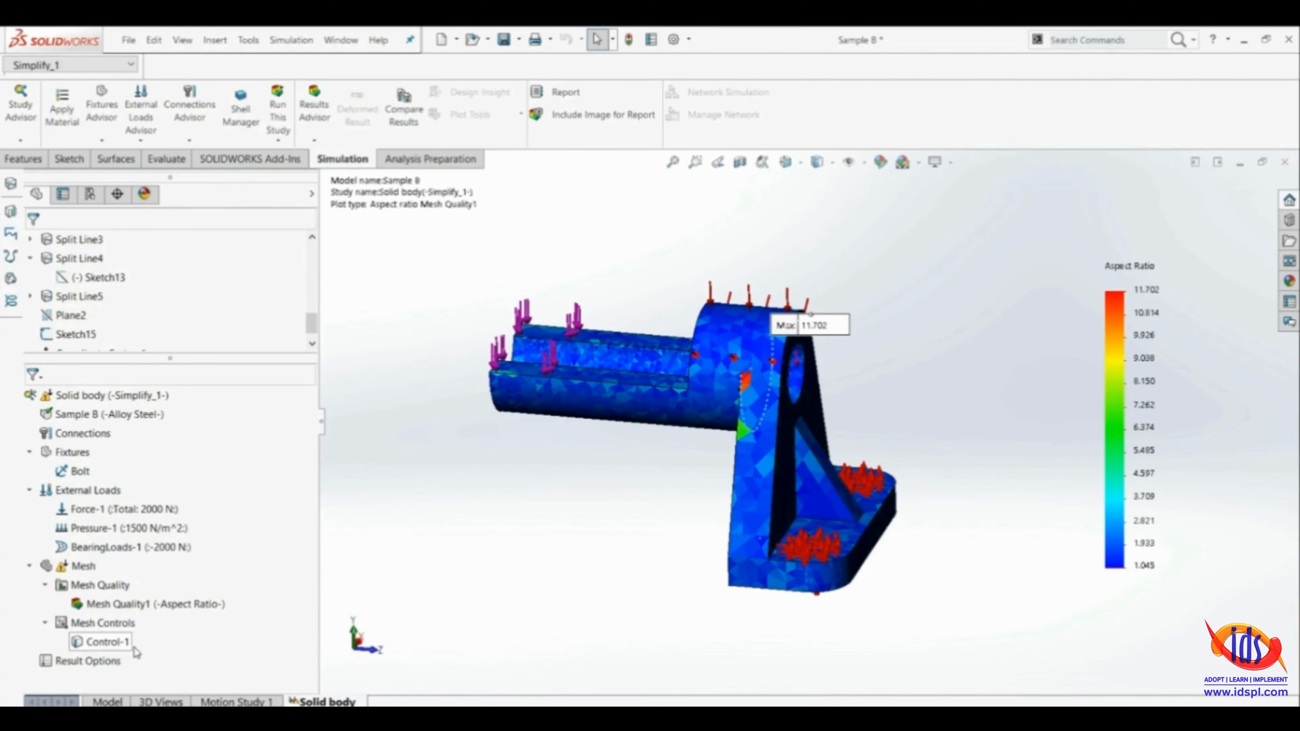
right_click(63, 572)
left_click(101, 316)
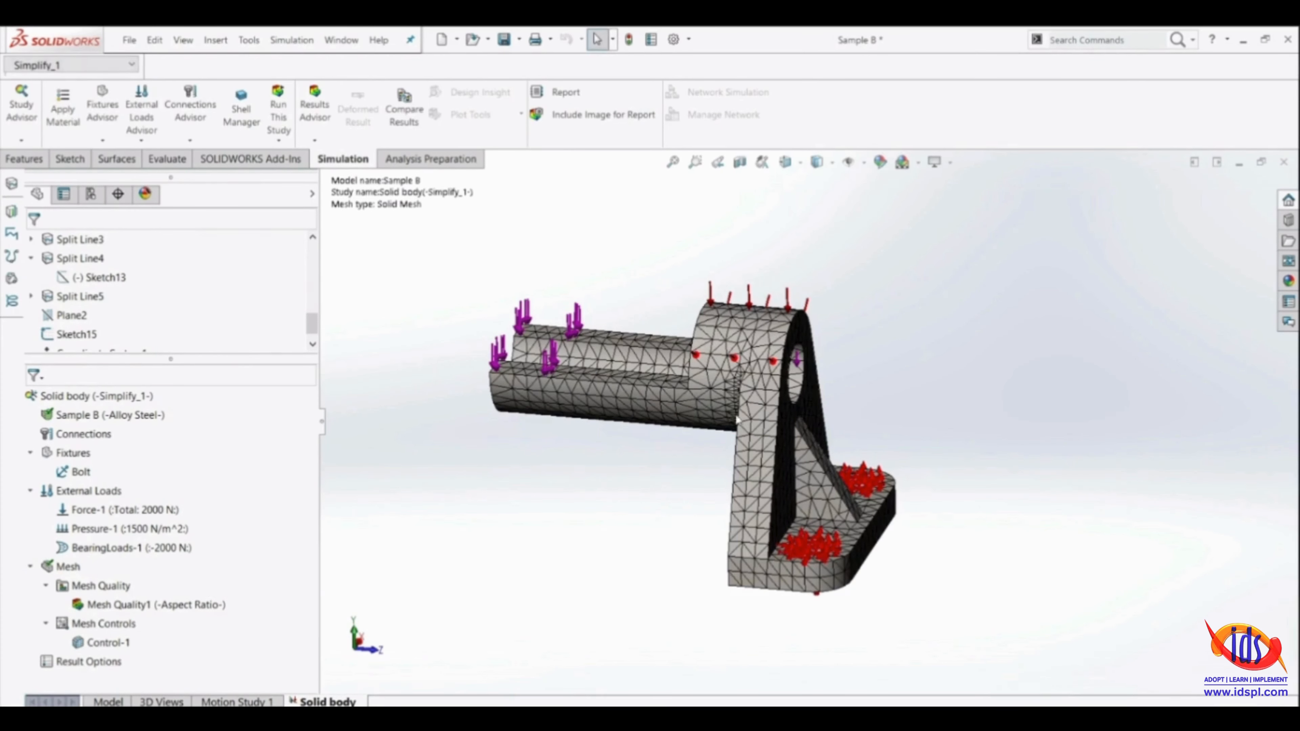
Inspect the refined mesh along the curved edge where the cylindrical arm meets the upright plate, including its underside
scroll(718, 441, "down", 3)
middle_click_drag(662, 492, 766, 376)
scroll(732, 491, "down", 3)
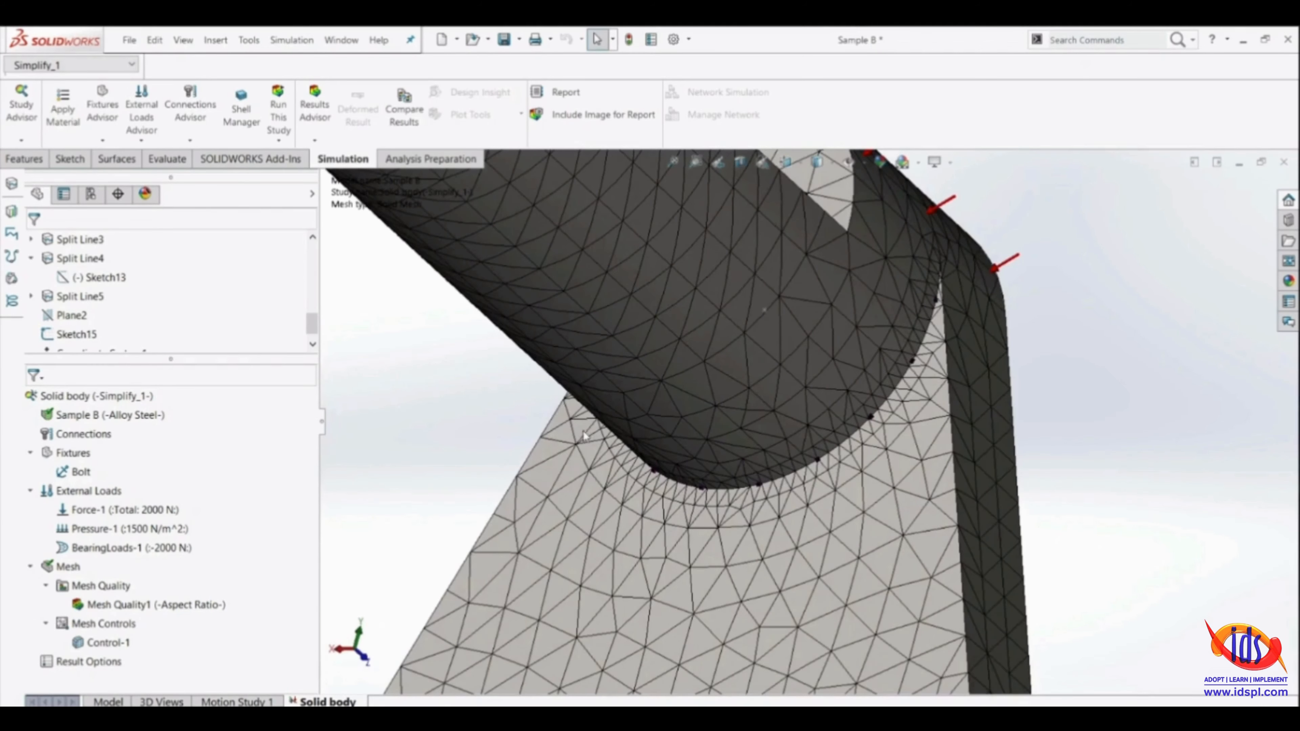
scroll(737, 486, "down", 2)
scroll(776, 468, "up", 8)
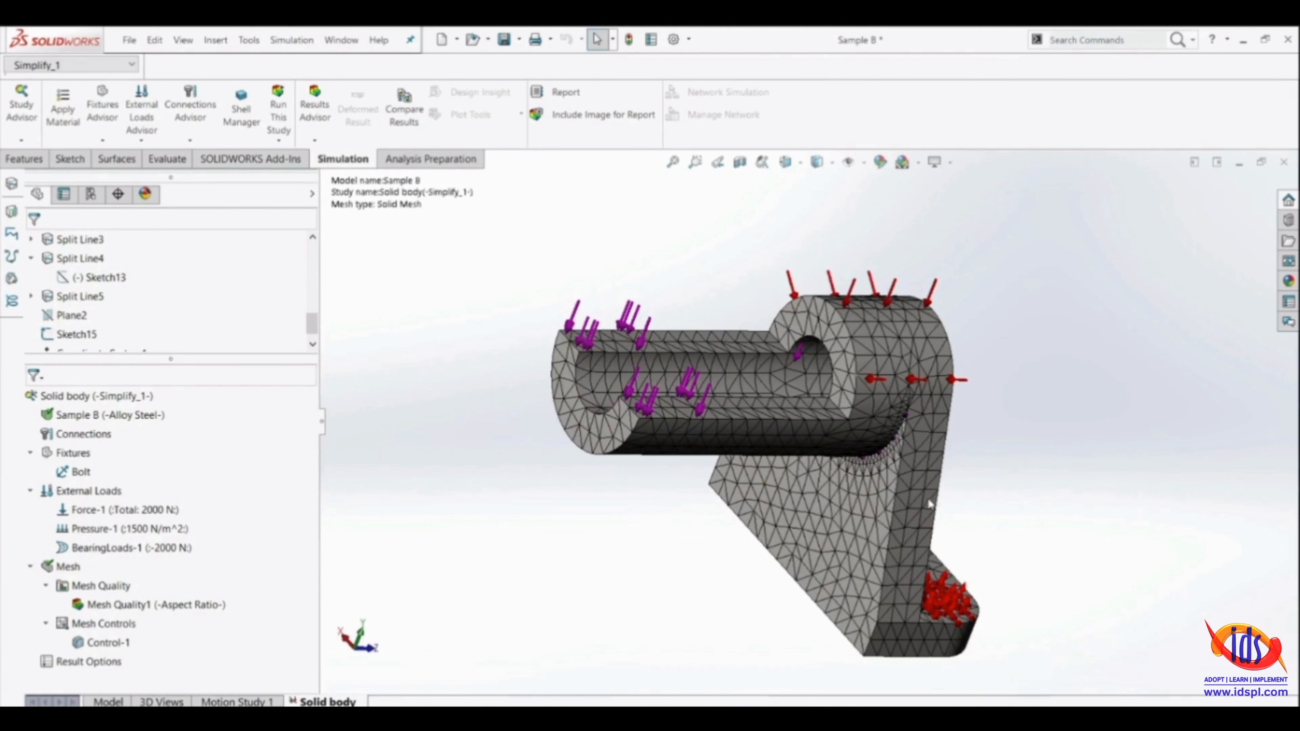
middle_click_drag(928, 501, 870, 431)
scroll(713, 482, "down", 4)
scroll(711, 487, "up", 3)
scroll(709, 488, "up", 3)
scroll(873, 393, "down", 3)
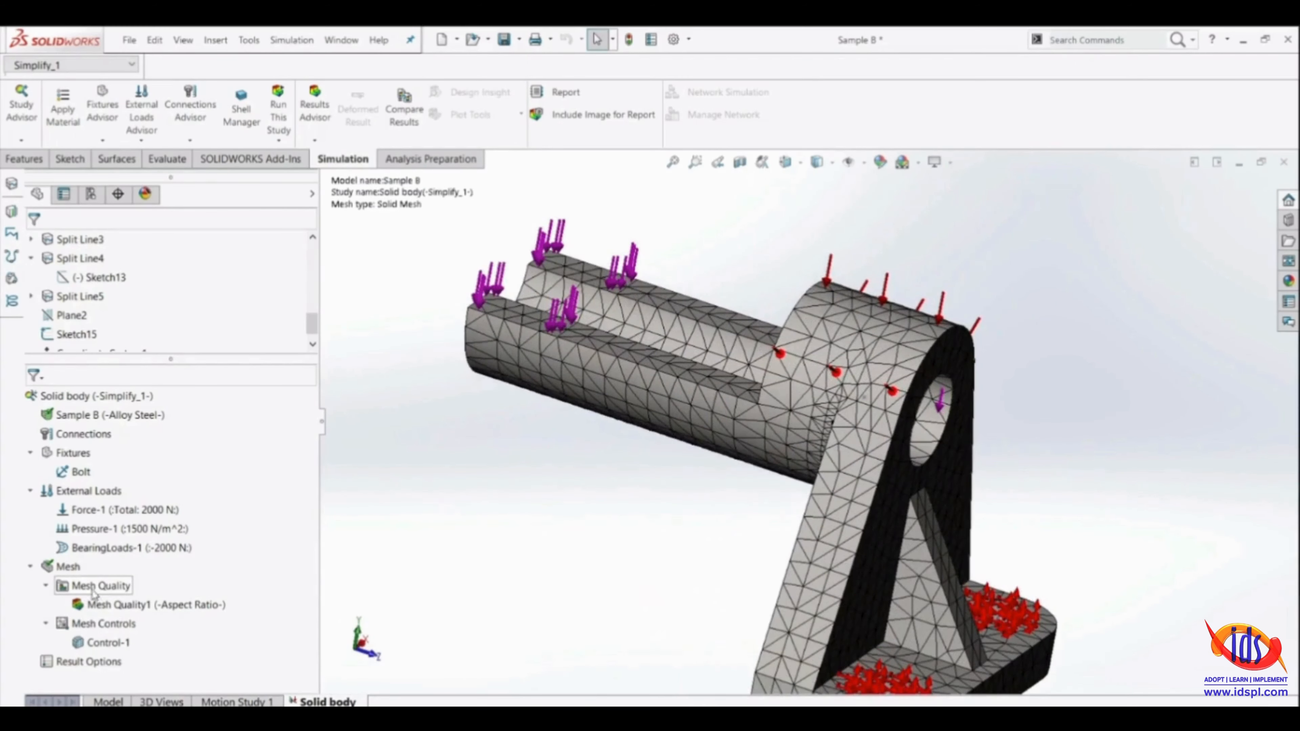
Open the mesh details to review the mesh quality with the edge control applied
right_click(64, 568)
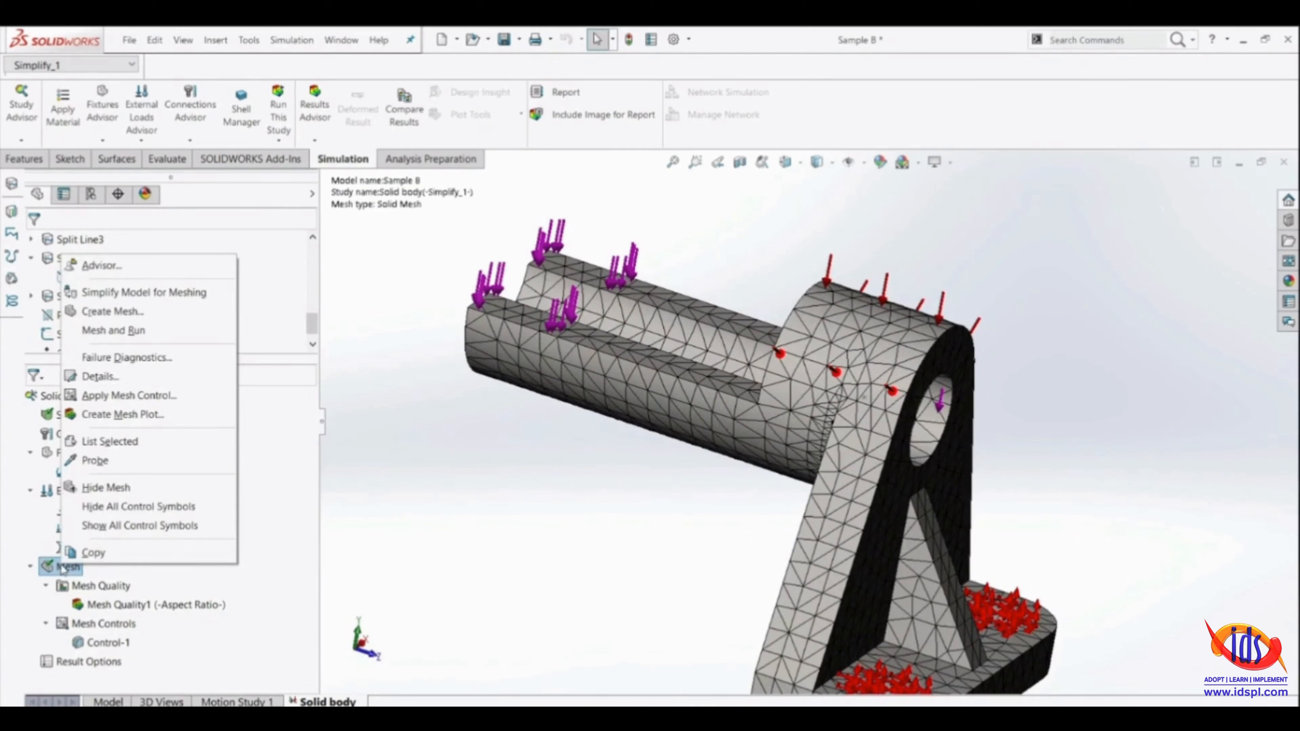
left_click(105, 377)
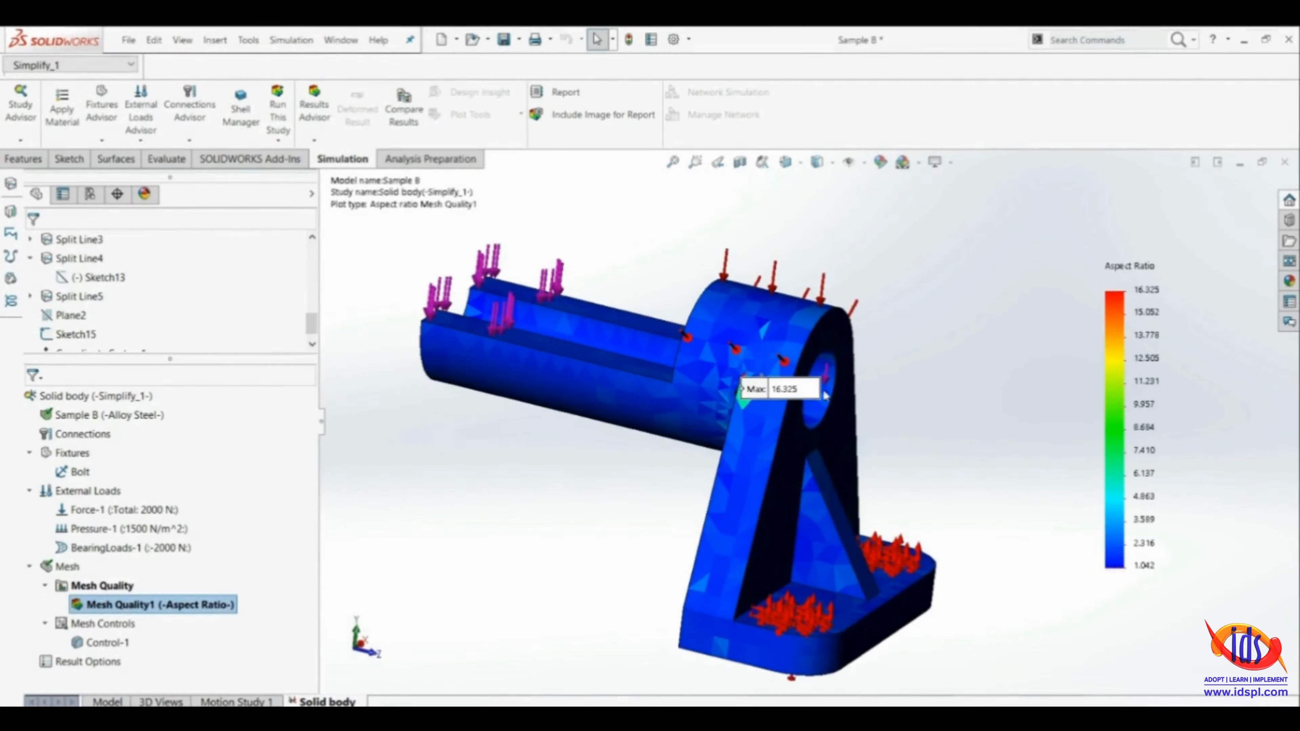
Examine the high aspect ratio elements on both sides of the arm joint, moving the Max label clear of the maximum element
middle_click_drag(971, 227, 759, 399)
scroll(759, 400, "down", 5)
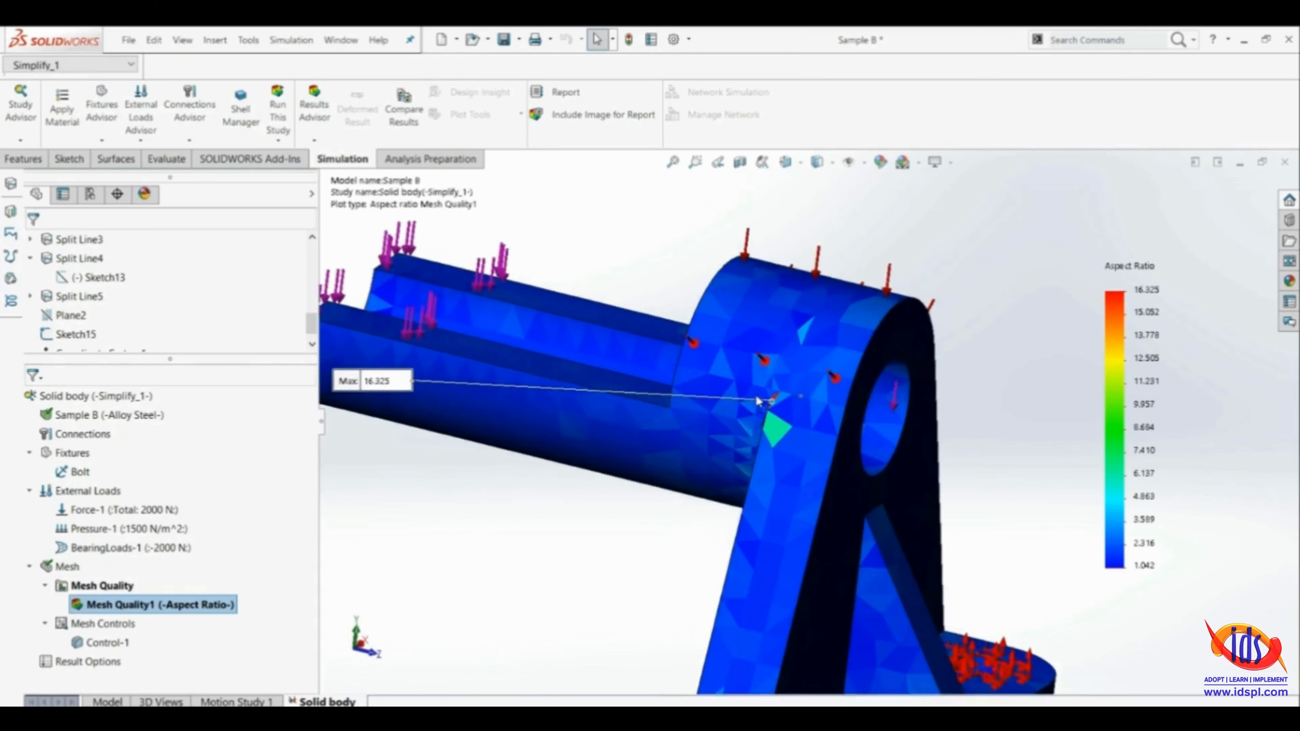
scroll(786, 421, "down", 8)
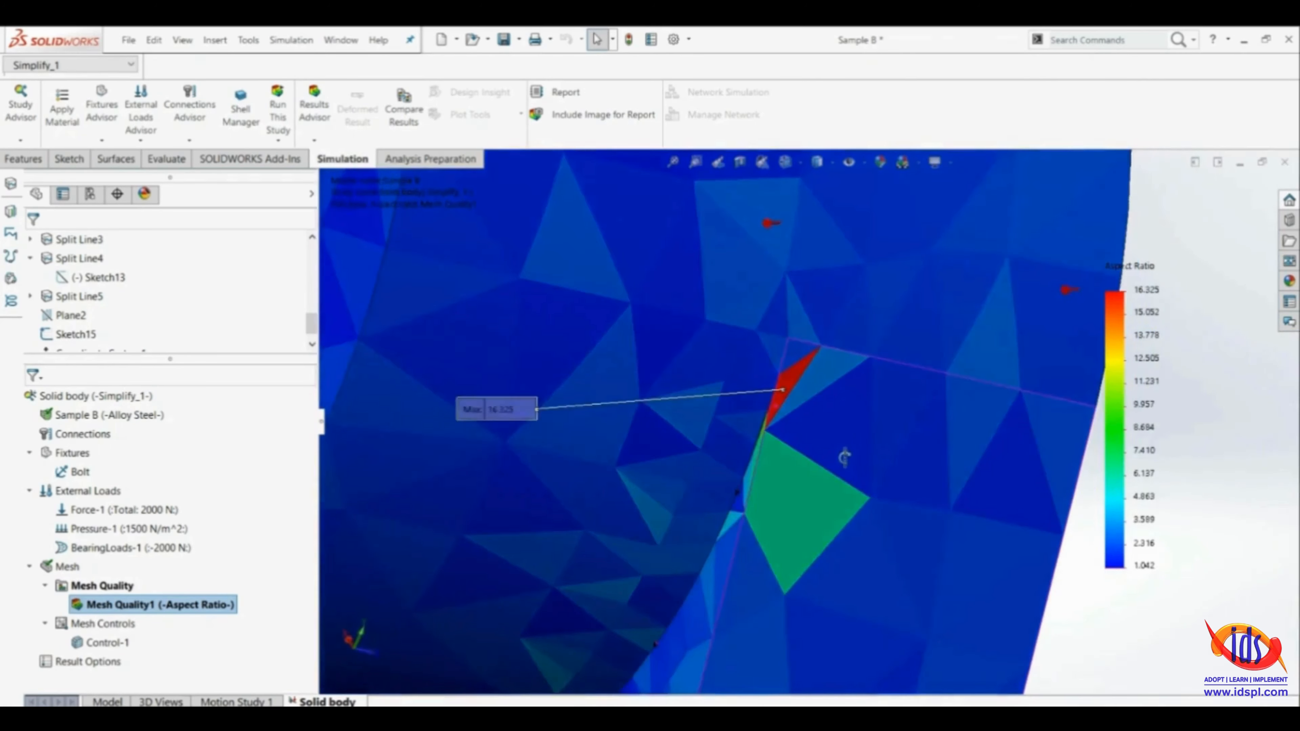
scroll(739, 568, "up", 10)
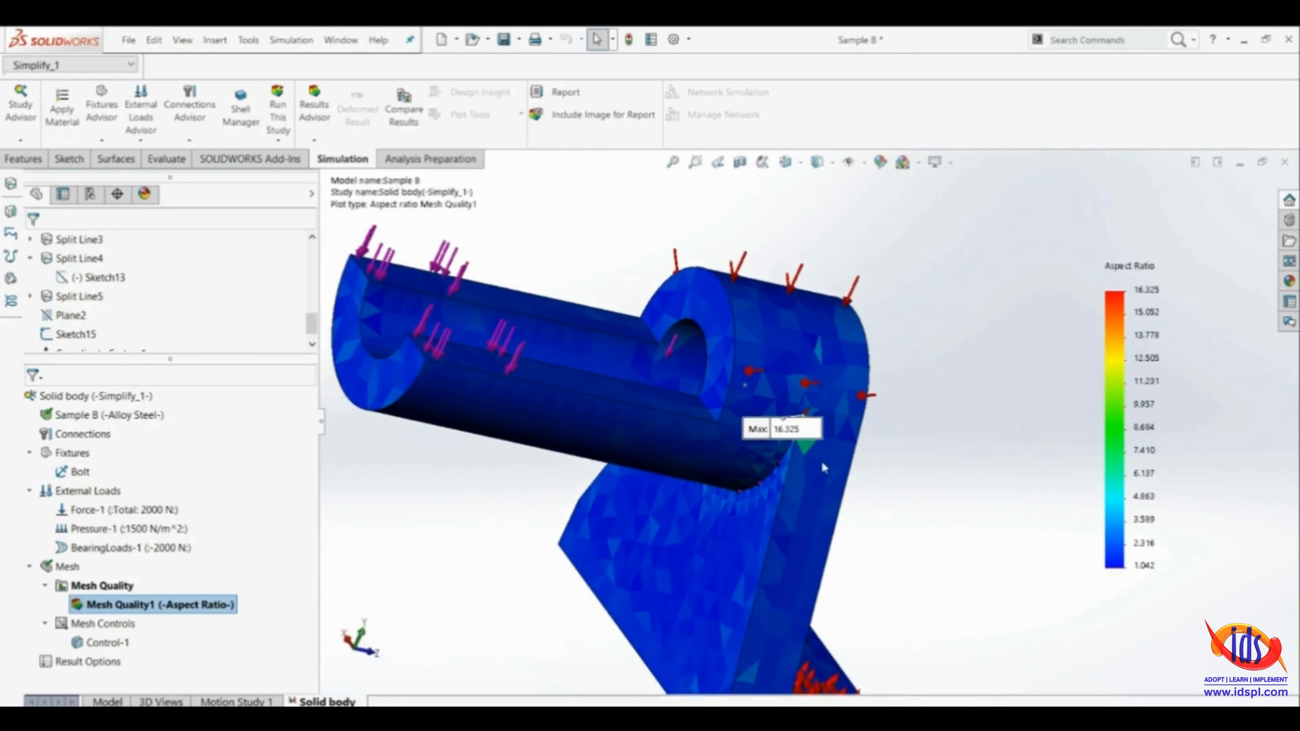
scroll(780, 465, "up", 5)
middle_click_drag(781, 465, 426, 540)
scroll(706, 404, "down", 10)
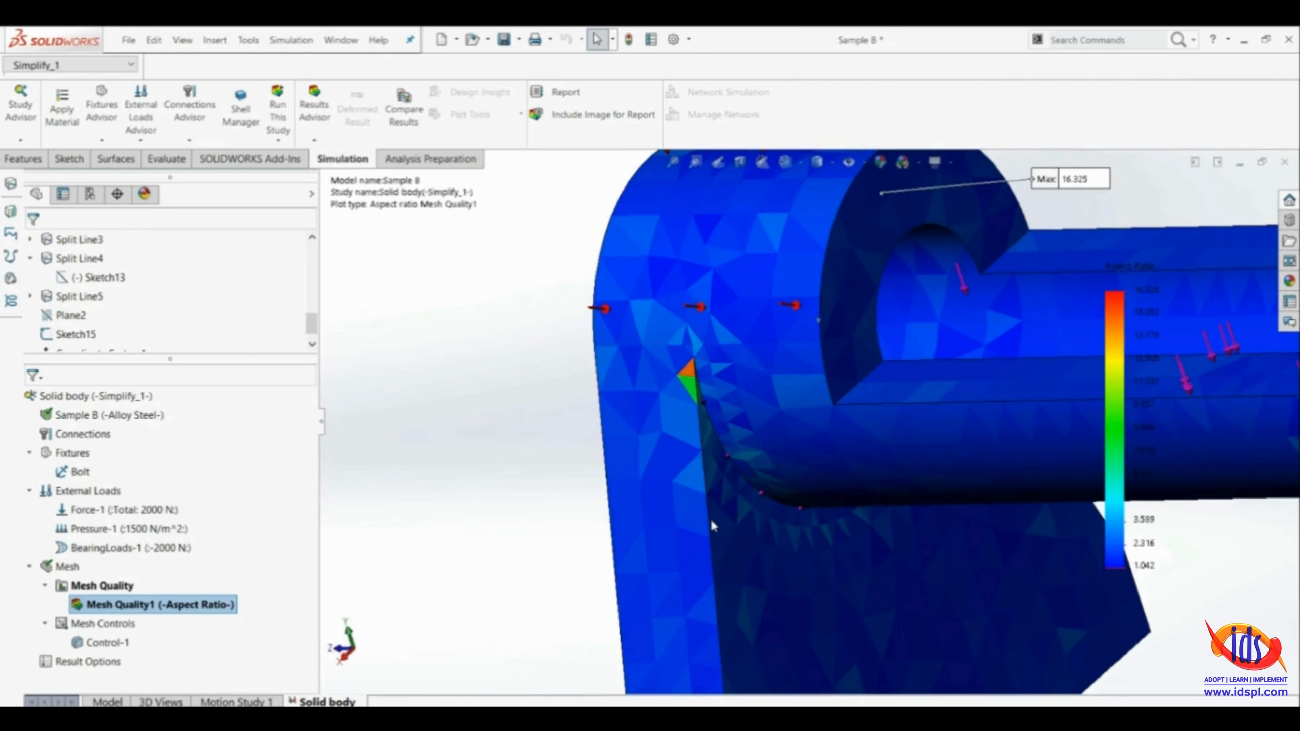
scroll(710, 517, "up", 10)
scroll(815, 451, "down", 3)
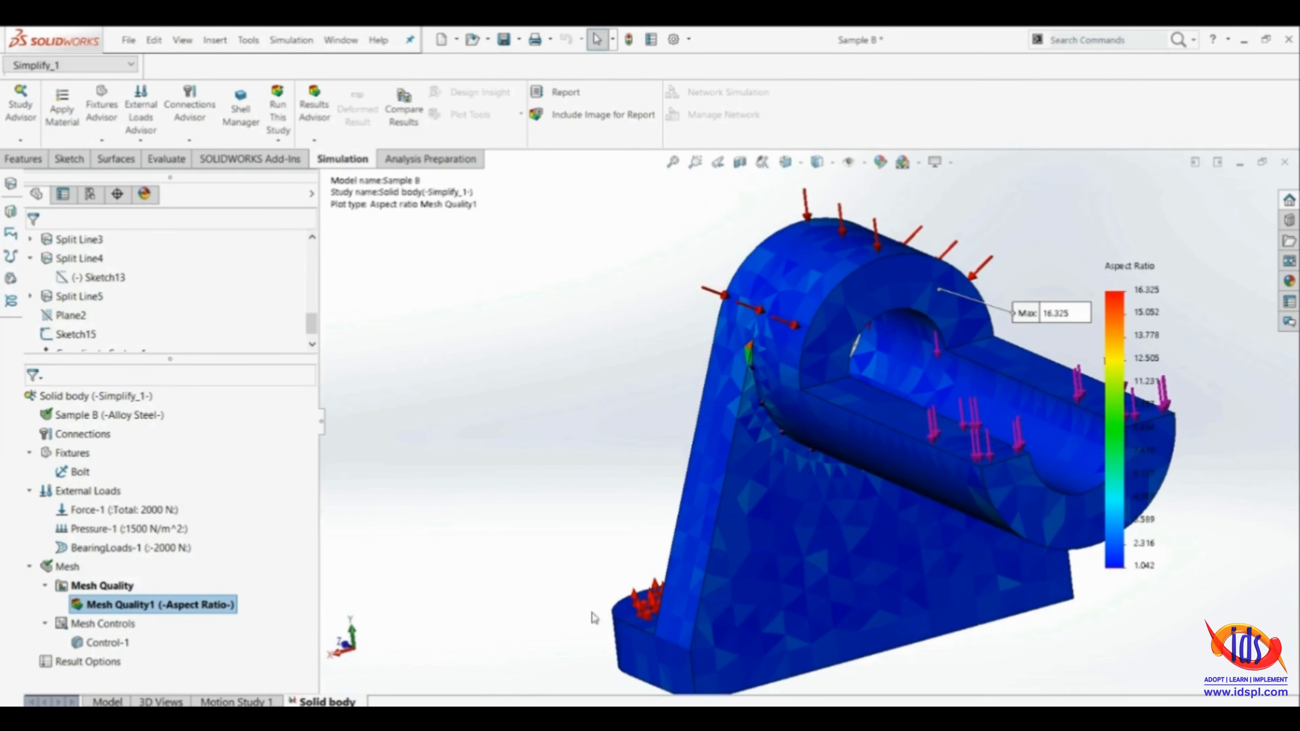
Edit the Control-1 mesh control to include the upright plate's two long arm-side edges and apply it
left_click(97, 646)
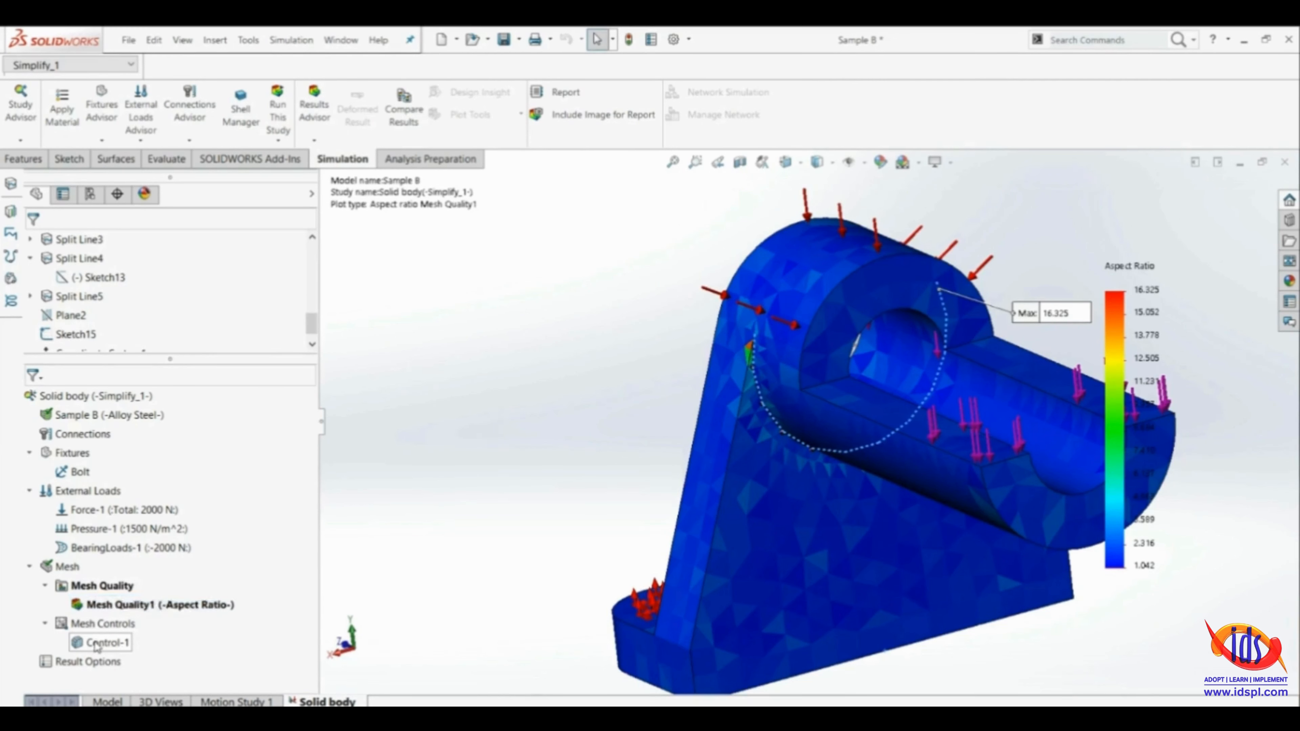
right_click(97, 644)
left_click(148, 557)
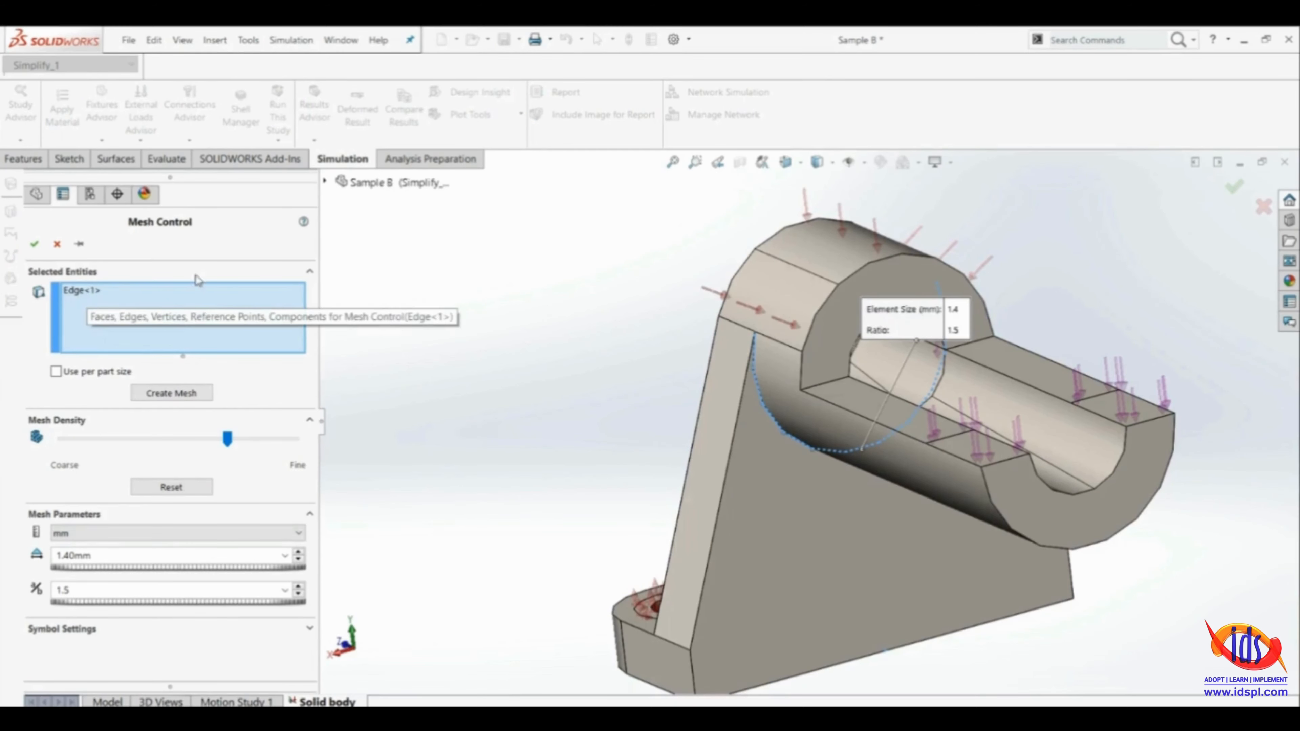
scroll(753, 388, "down", 3)
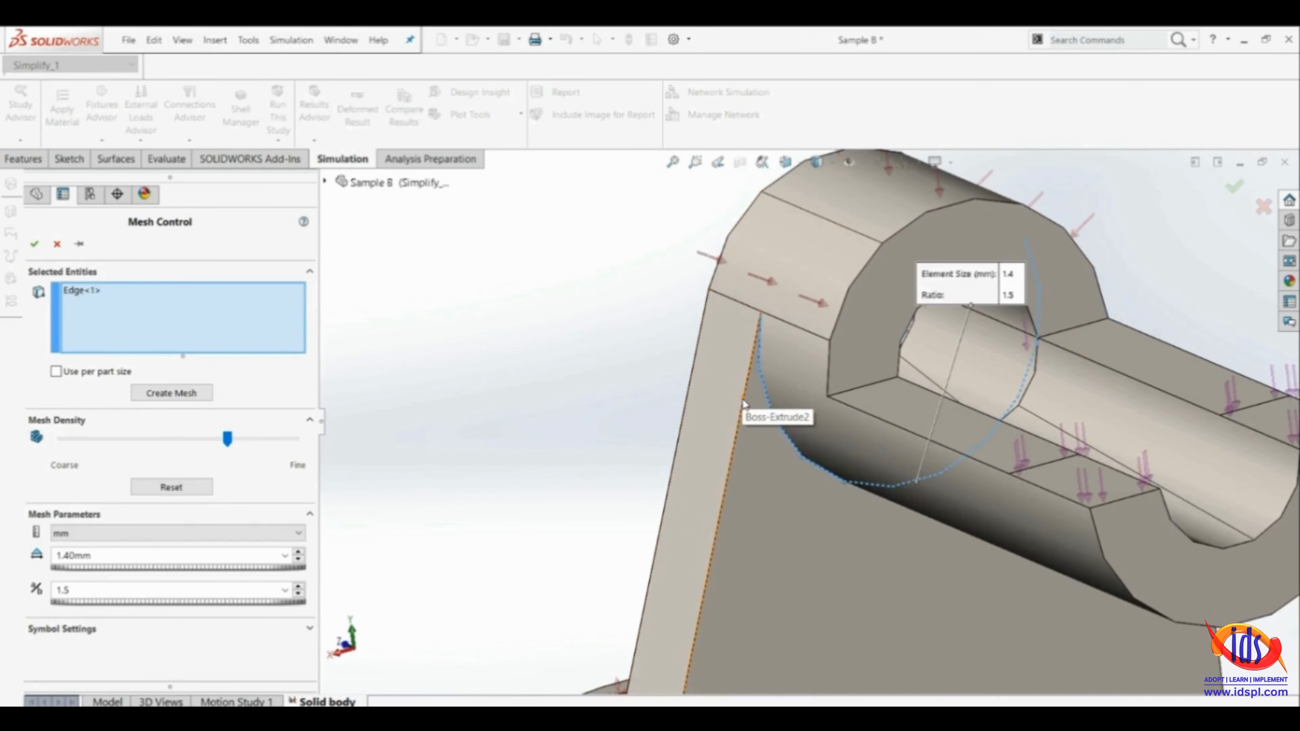
left_click(743, 405)
scroll(746, 405, "up", 5)
middle_click_drag(978, 491, 1100, 491)
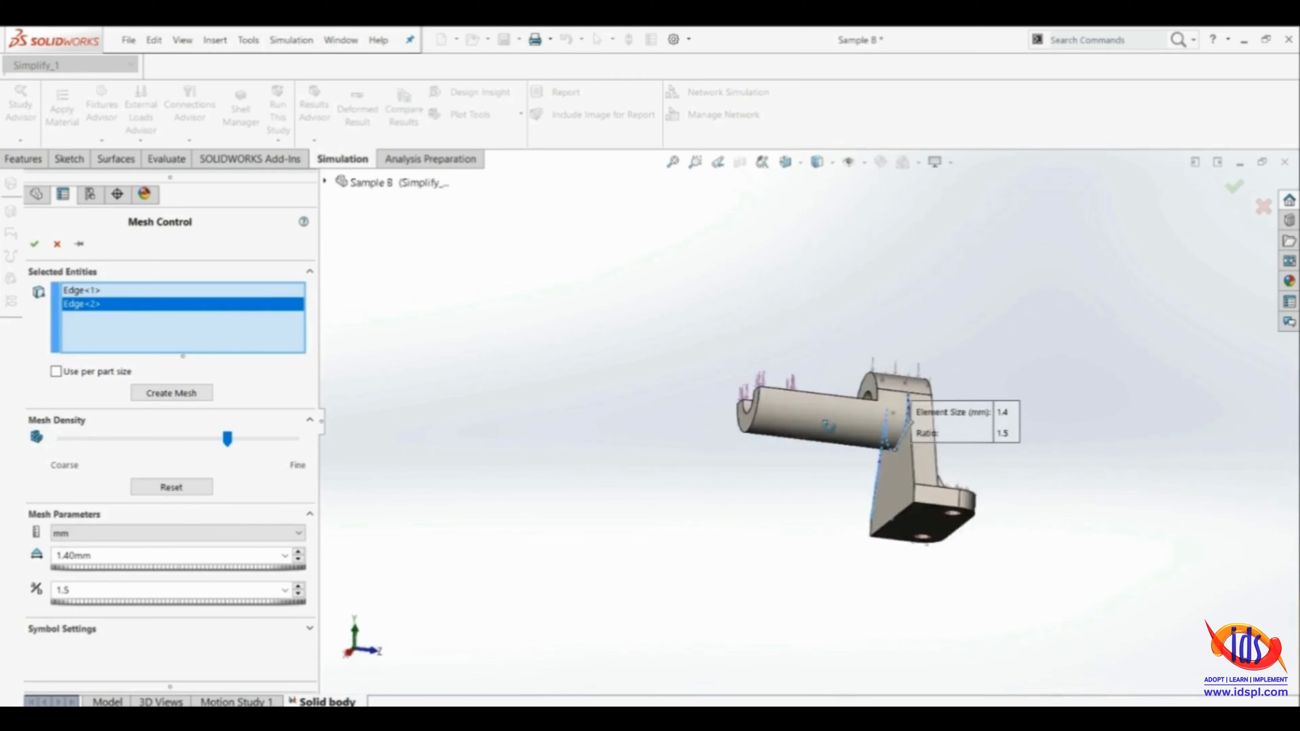
scroll(972, 481, "down", 4)
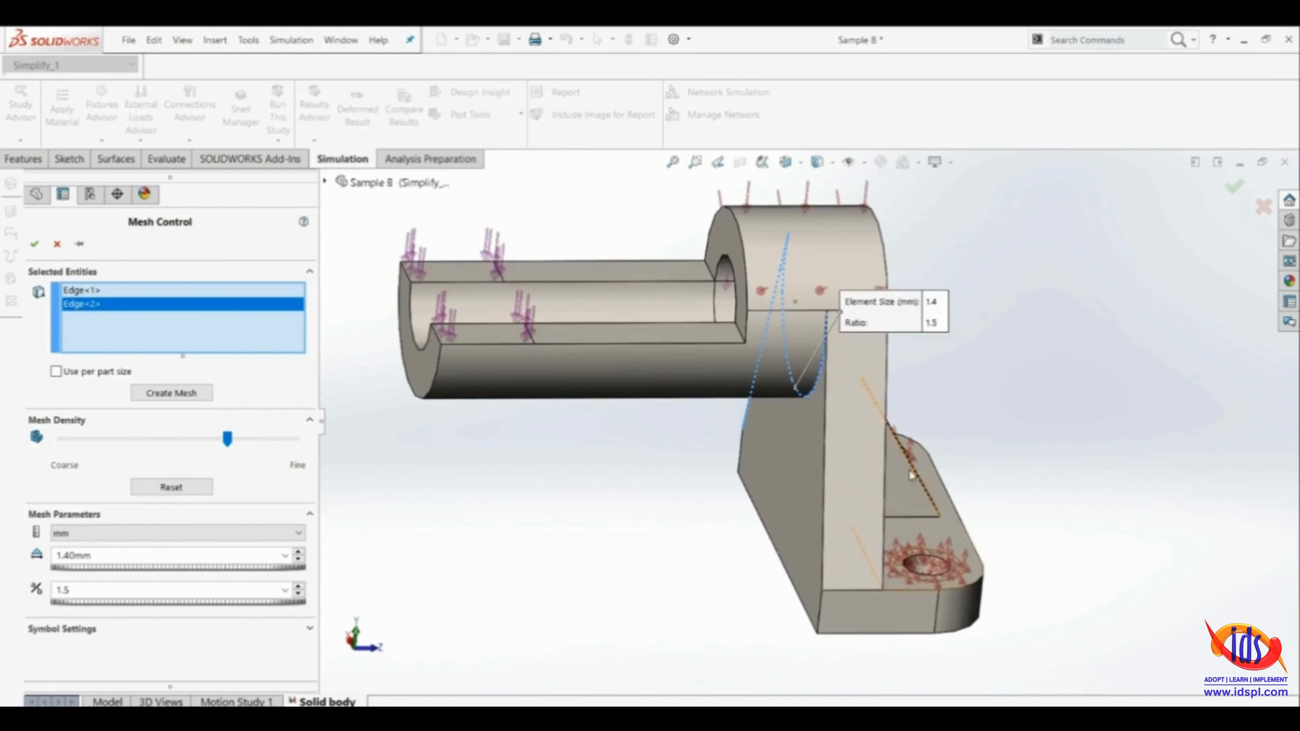
left_click(824, 429)
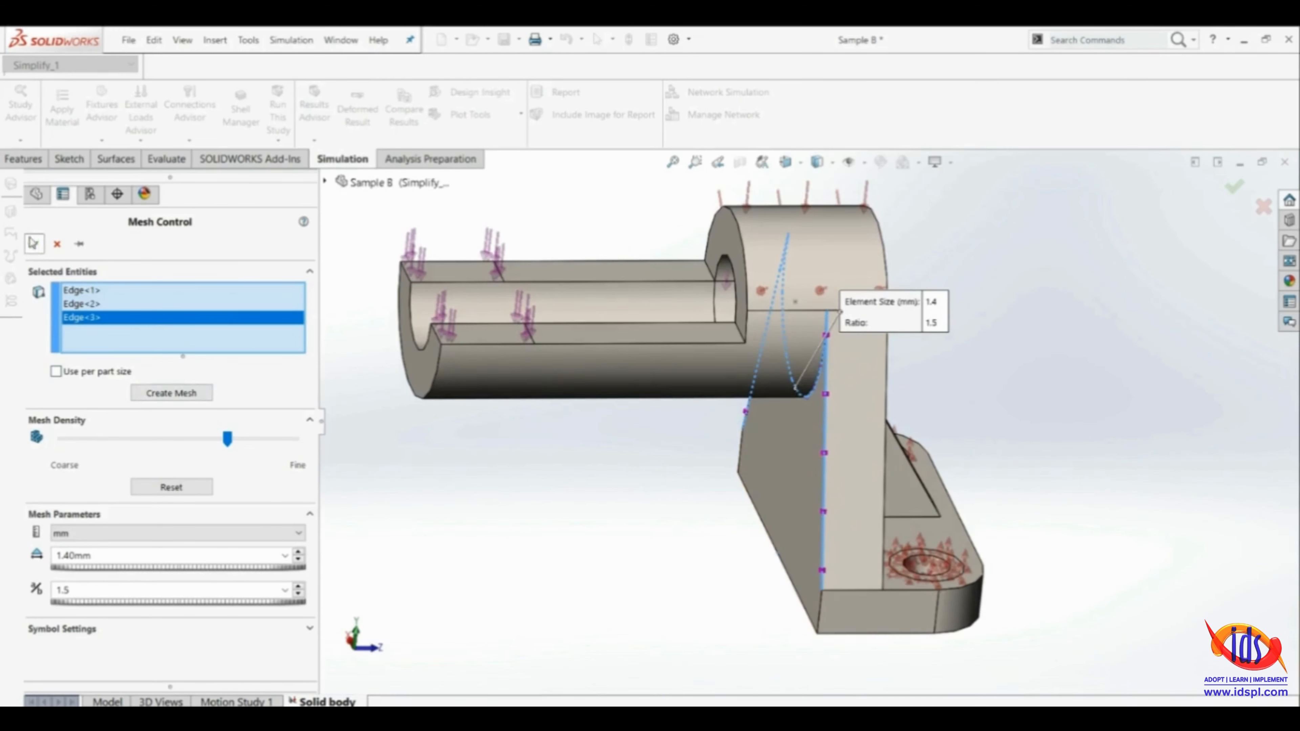
left_click(1234, 187)
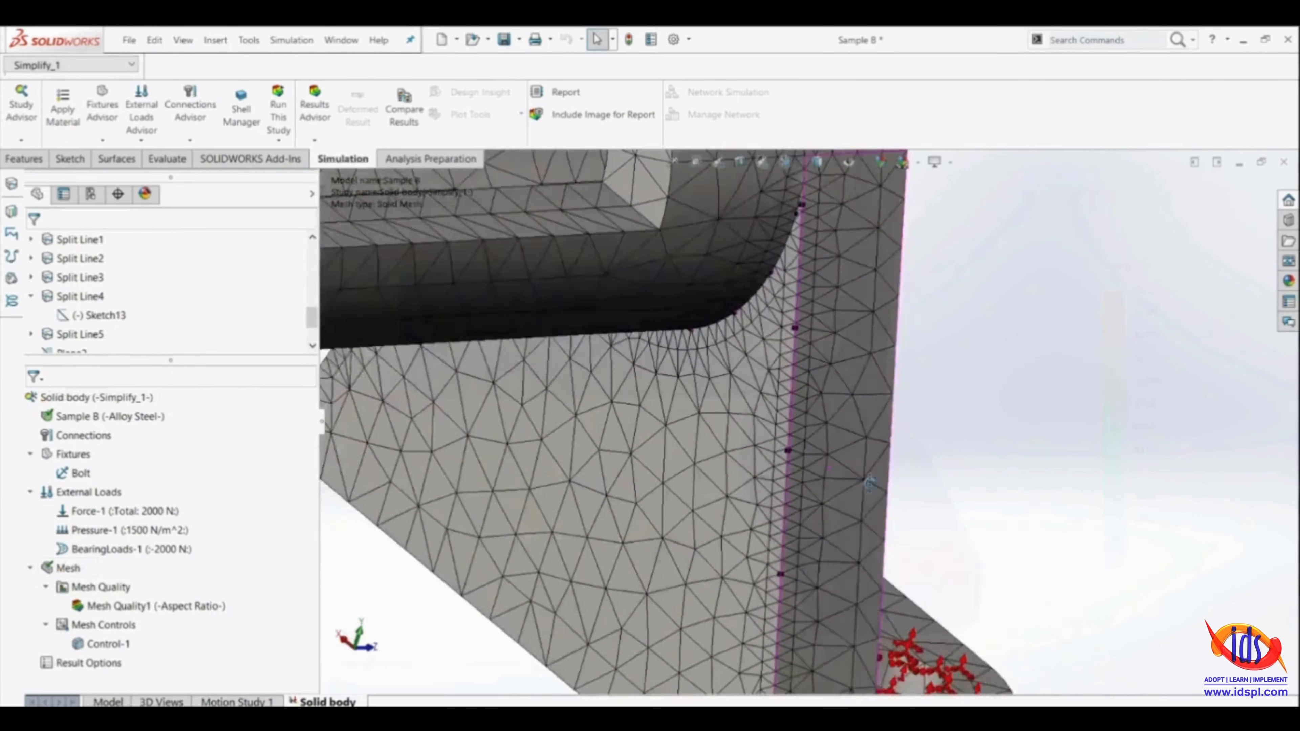
Inspect the refined mesh along the upright plate's arm-side edges and around the arm joint on both sides
scroll(815, 472, "up", 6)
scroll(808, 405, "down", 4)
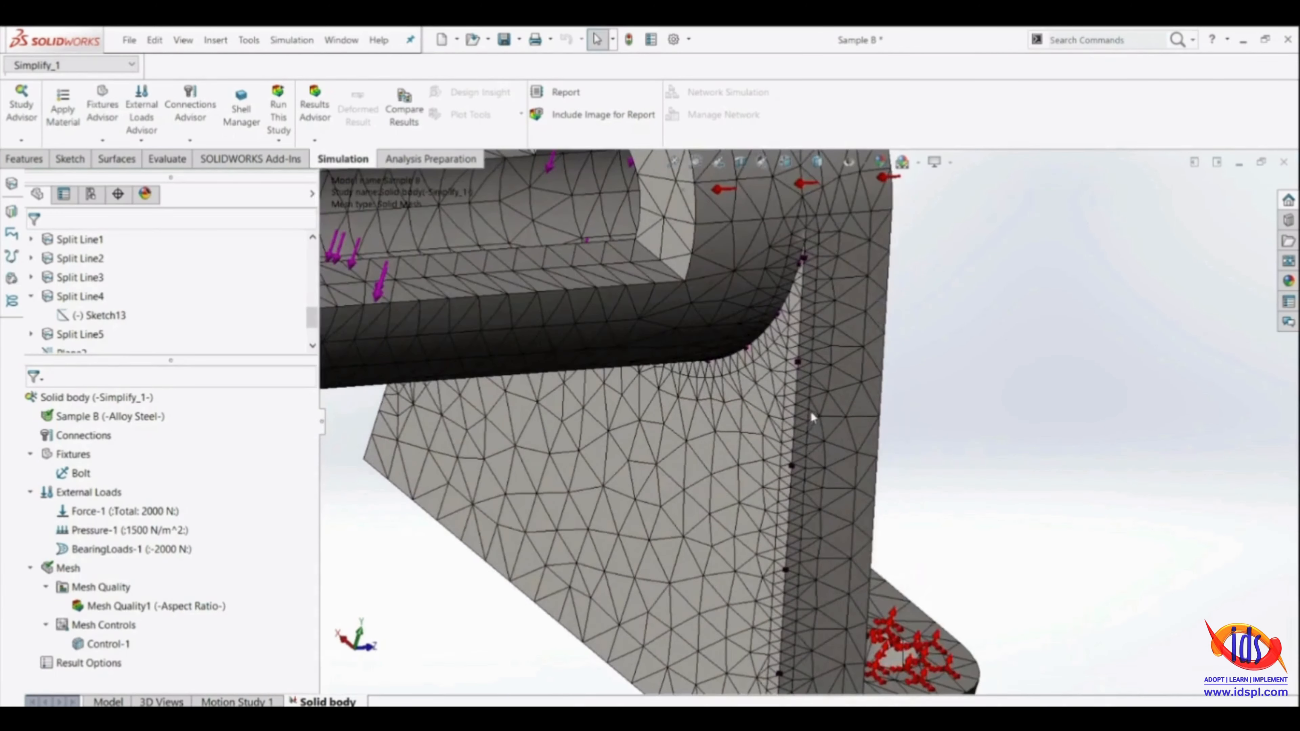
scroll(810, 440, "up", 4)
middle_click_drag(757, 512, 895, 461)
scroll(472, 381, "down", 3)
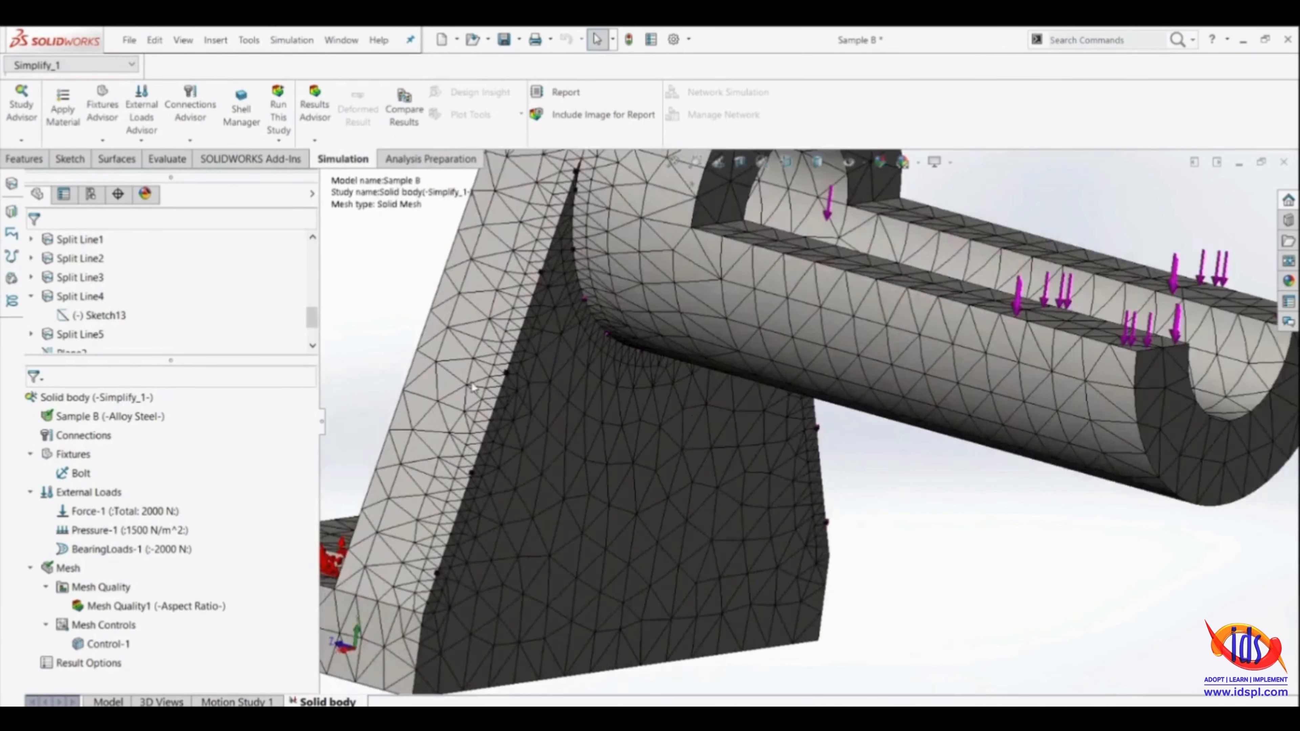
scroll(504, 379, "up", 4)
middle_click_drag(504, 379, 517, 422)
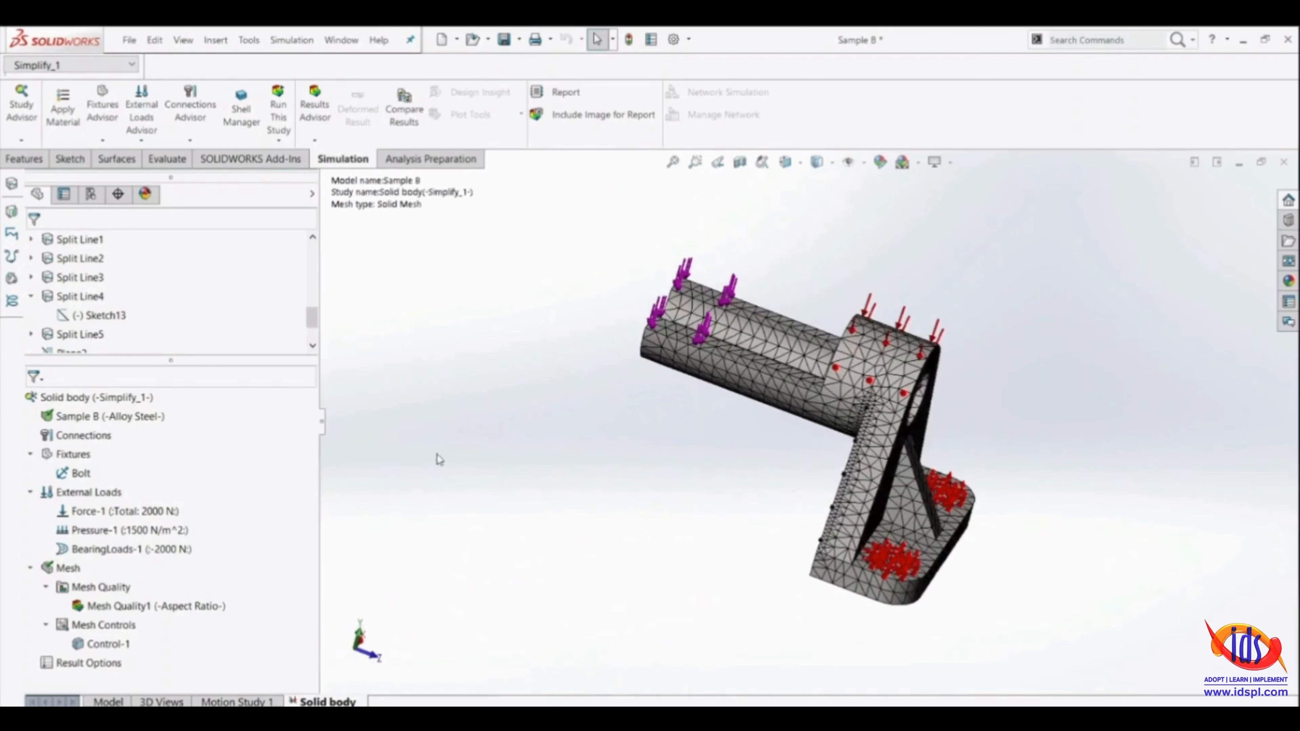
Review the mesh details, including node and element totals, maximum aspect ratio and distorted elements, and close them
right_click(58, 567)
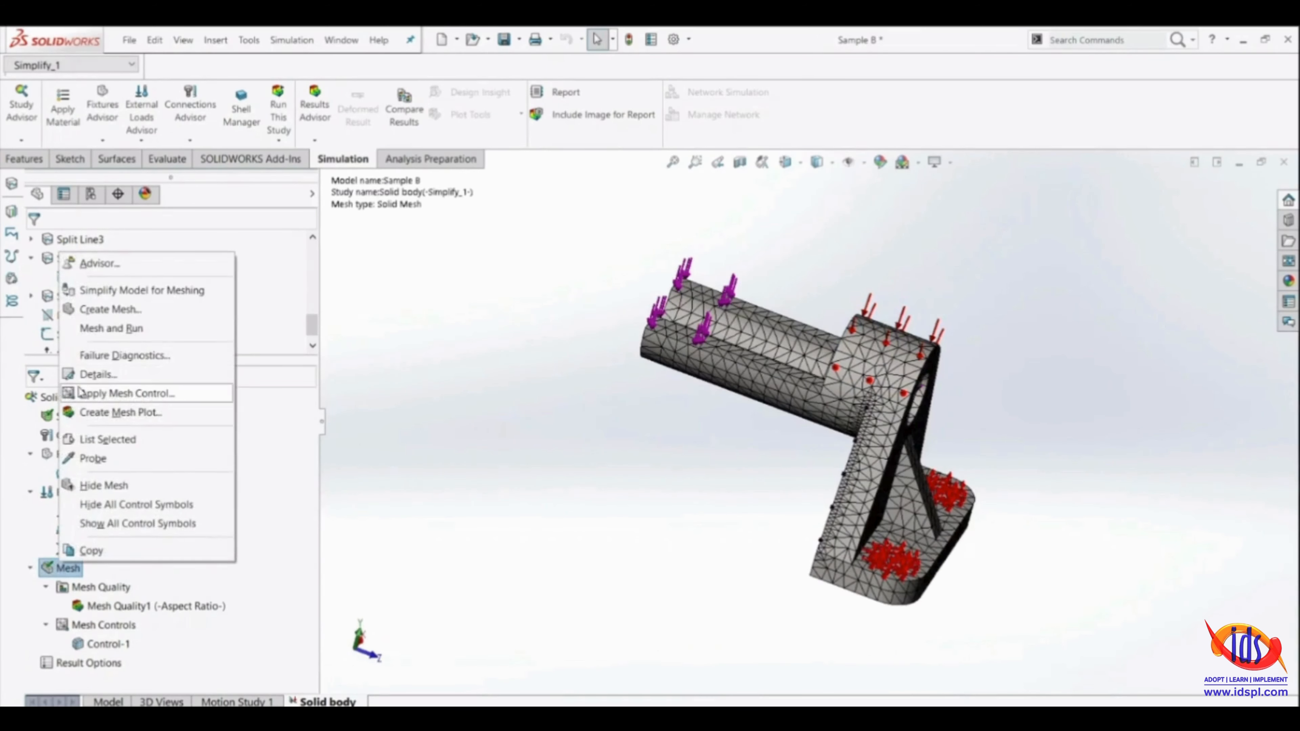
left_click(92, 377)
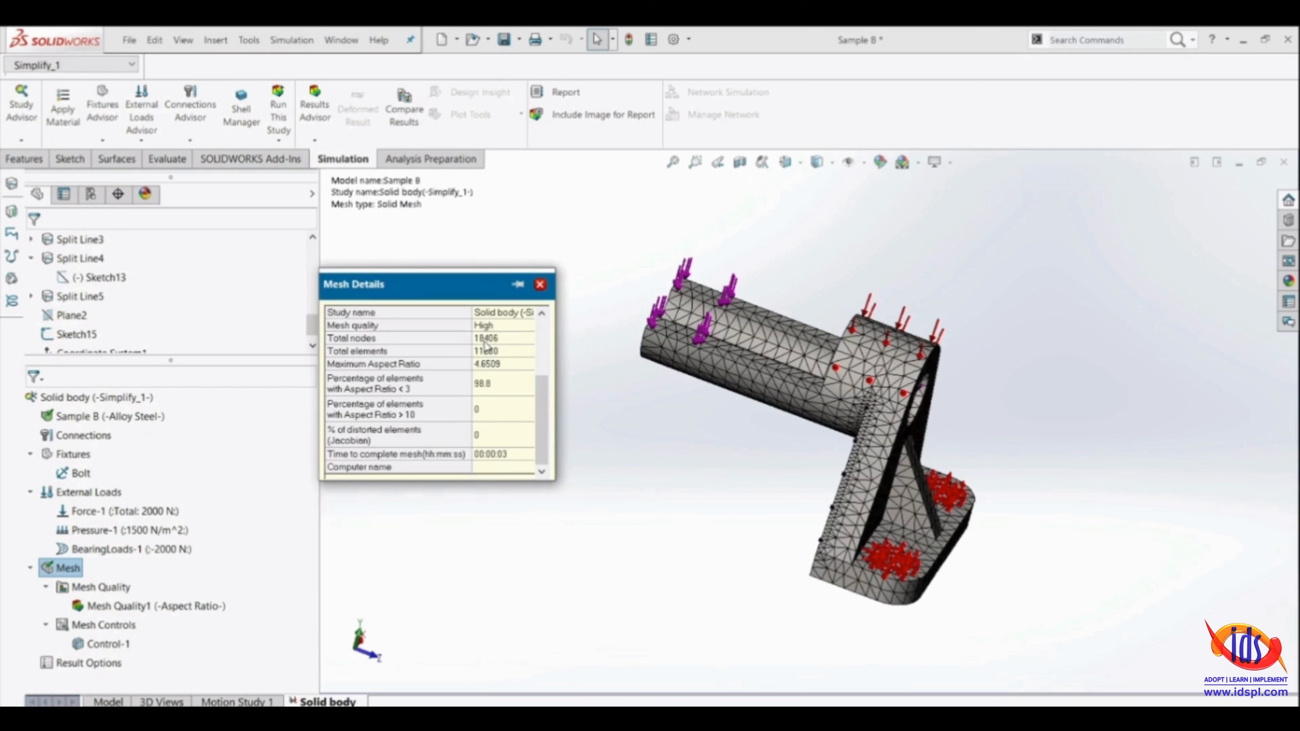
left_click(540, 284)
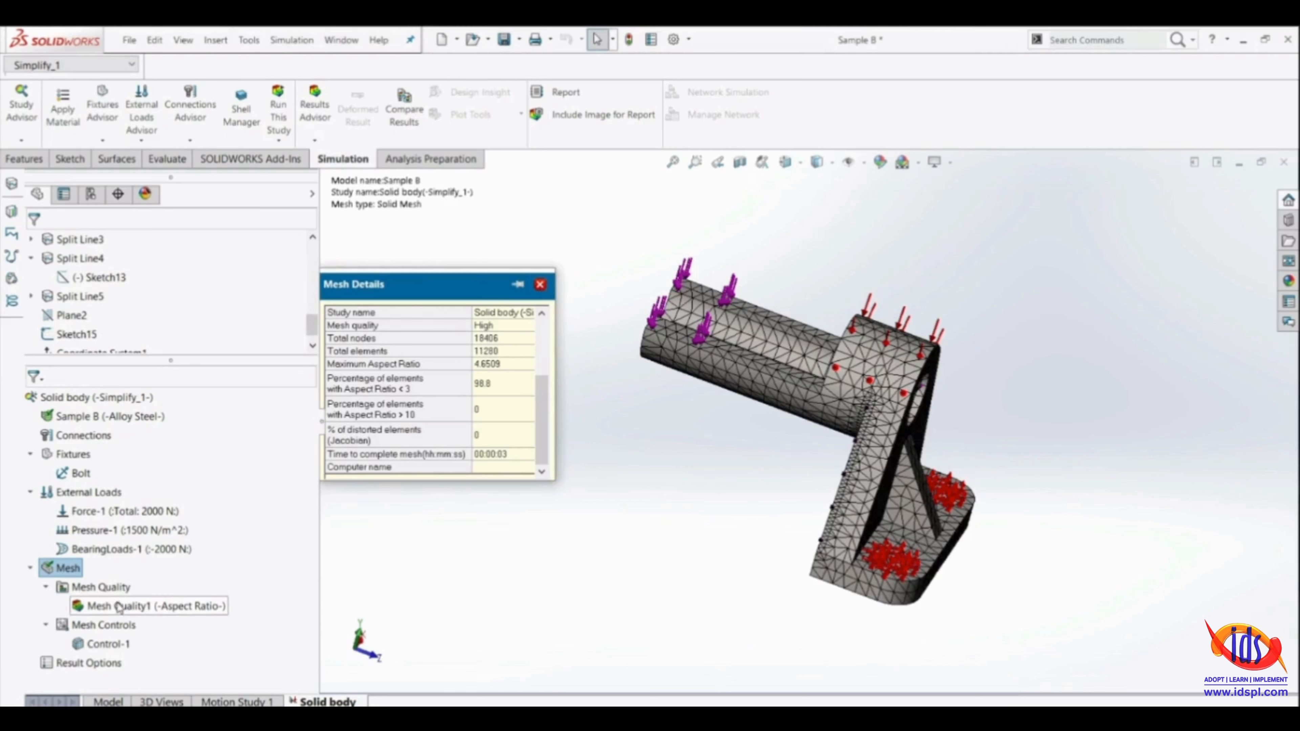
Show the Mesh Quality1 aspect ratio plot and examine the maximum-ratio element at the upper end of the plate edge beside the arm
double_click(143, 607)
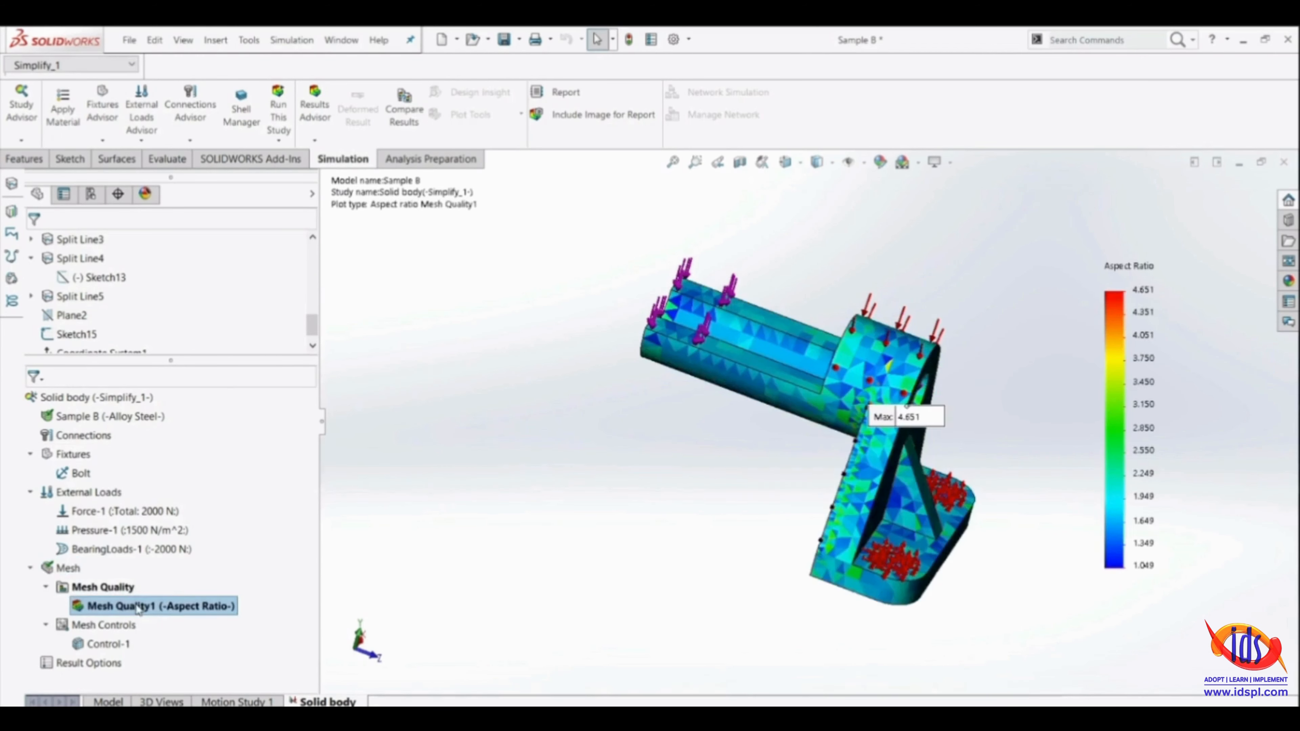
left_click_drag(881, 426, 662, 463)
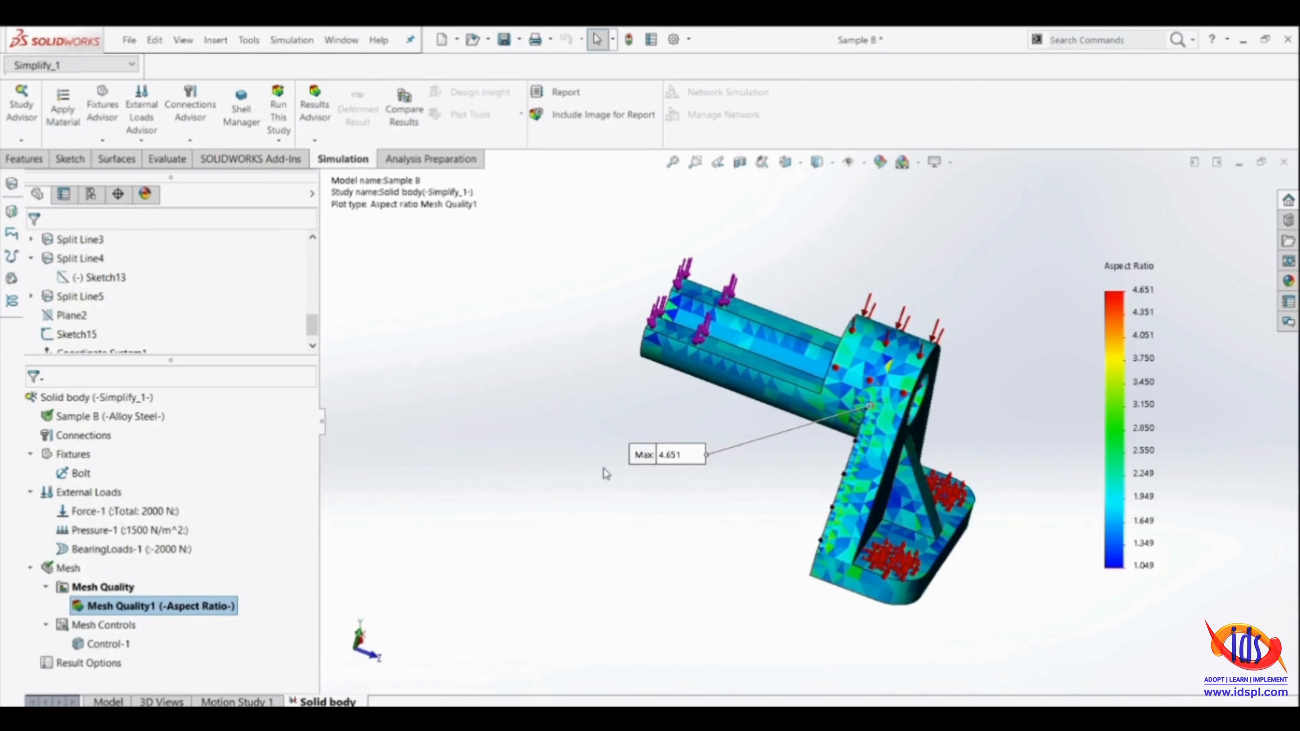
middle_click_drag(998, 482, 980, 397)
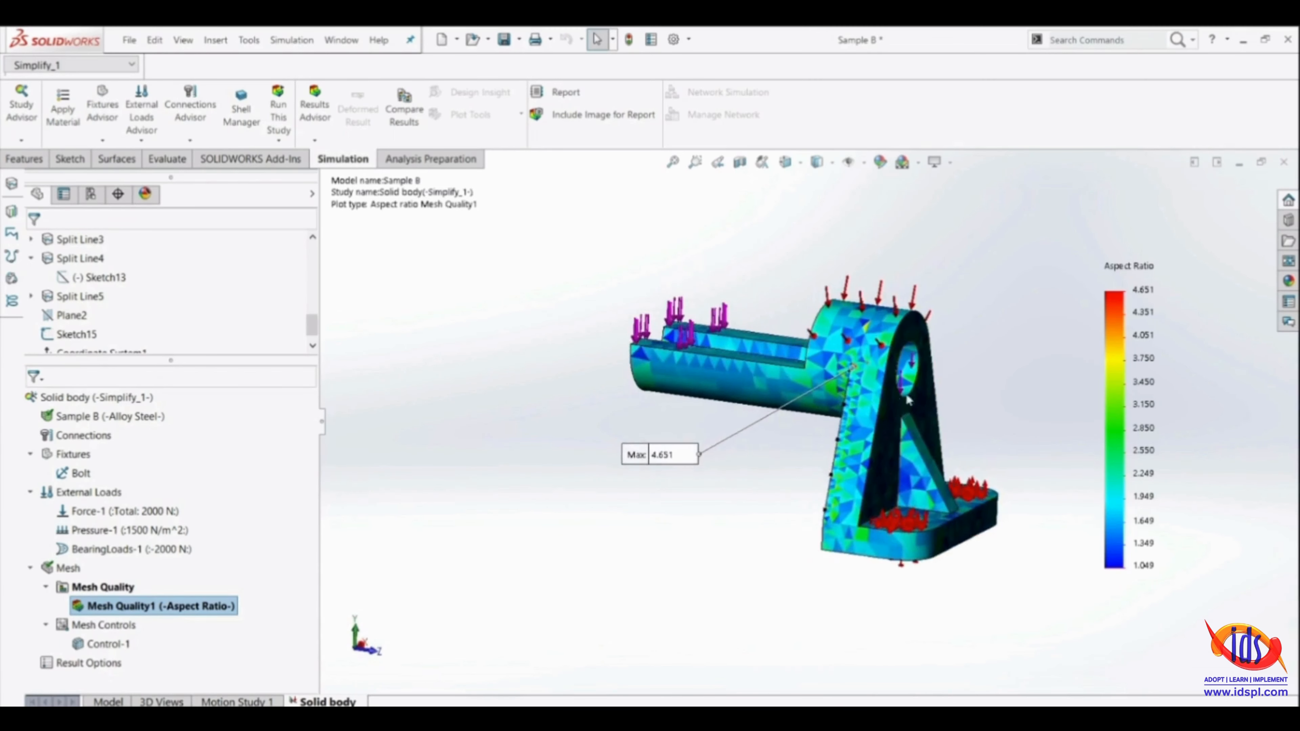
scroll(860, 369, "down", 3)
scroll(858, 368, "down", 5)
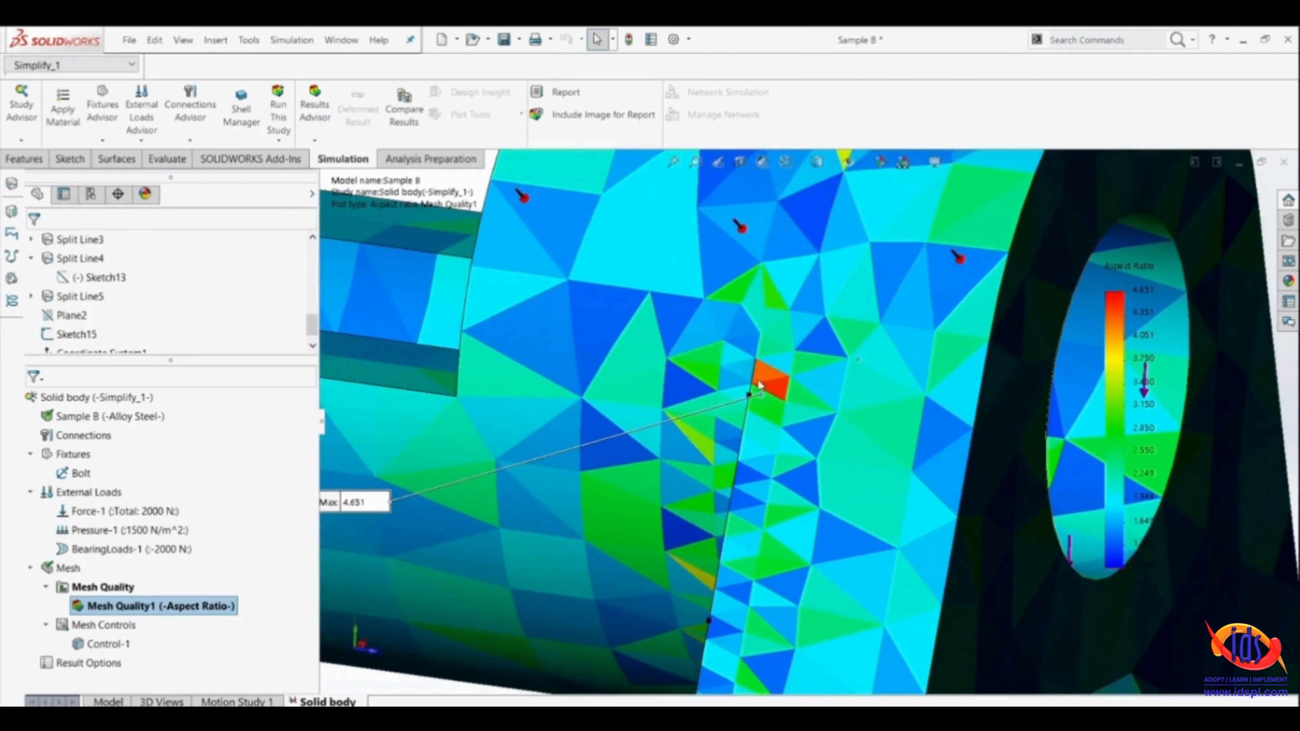
scroll(956, 327, "up", 10)
scroll(771, 399, "down", 6)
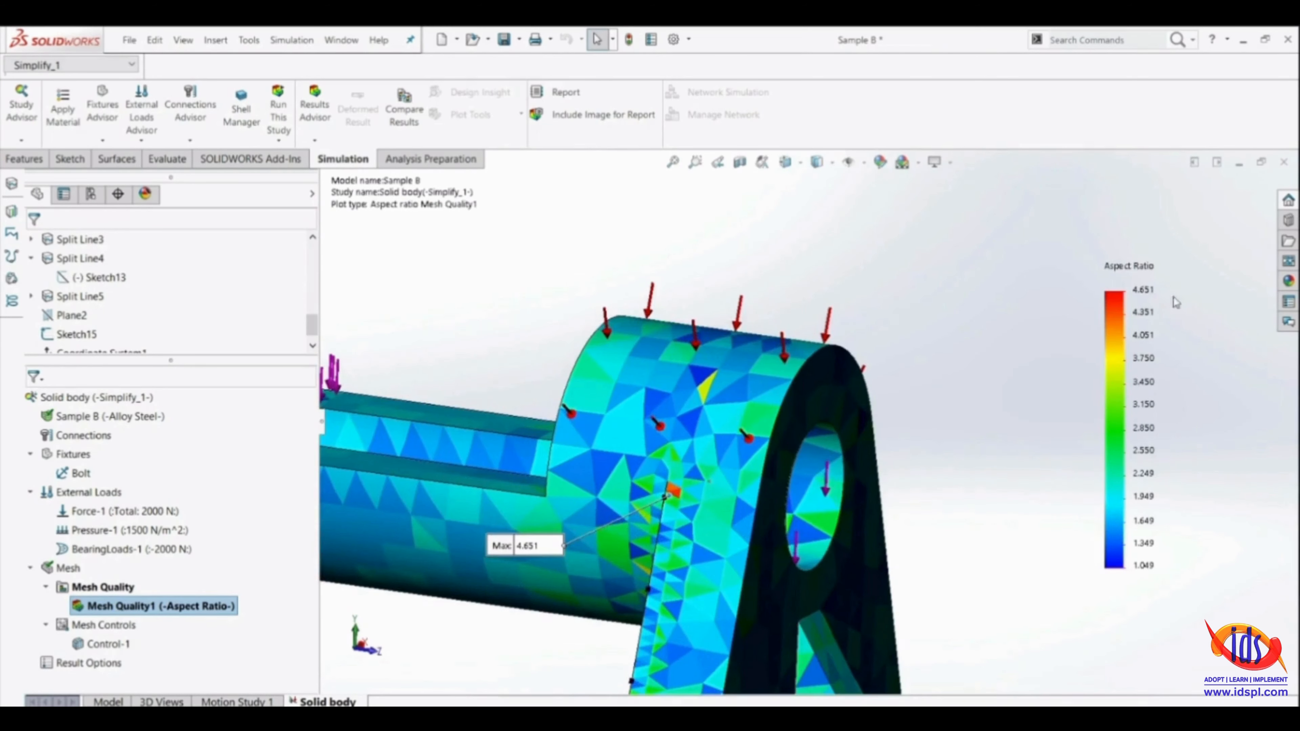
scroll(995, 377, "up", 8)
middle_click_drag(896, 407, 881, 447)
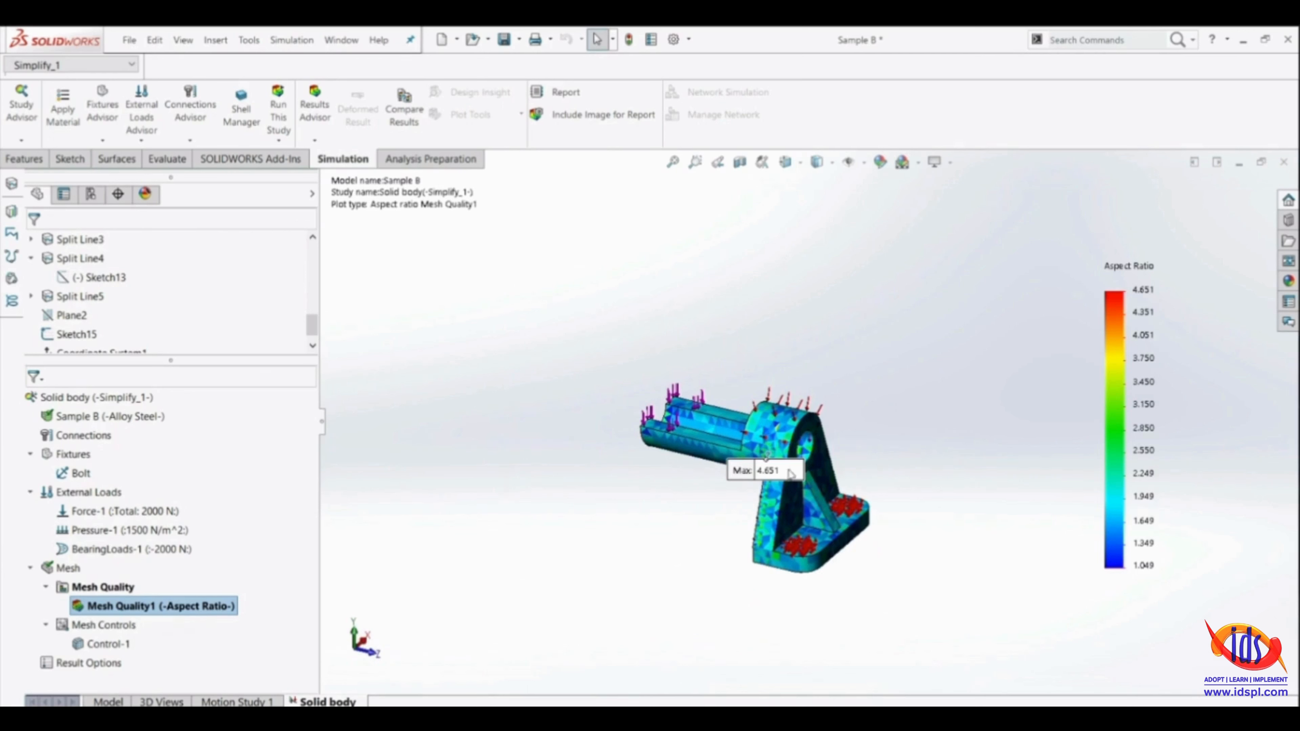
scroll(791, 473, "down", 5)
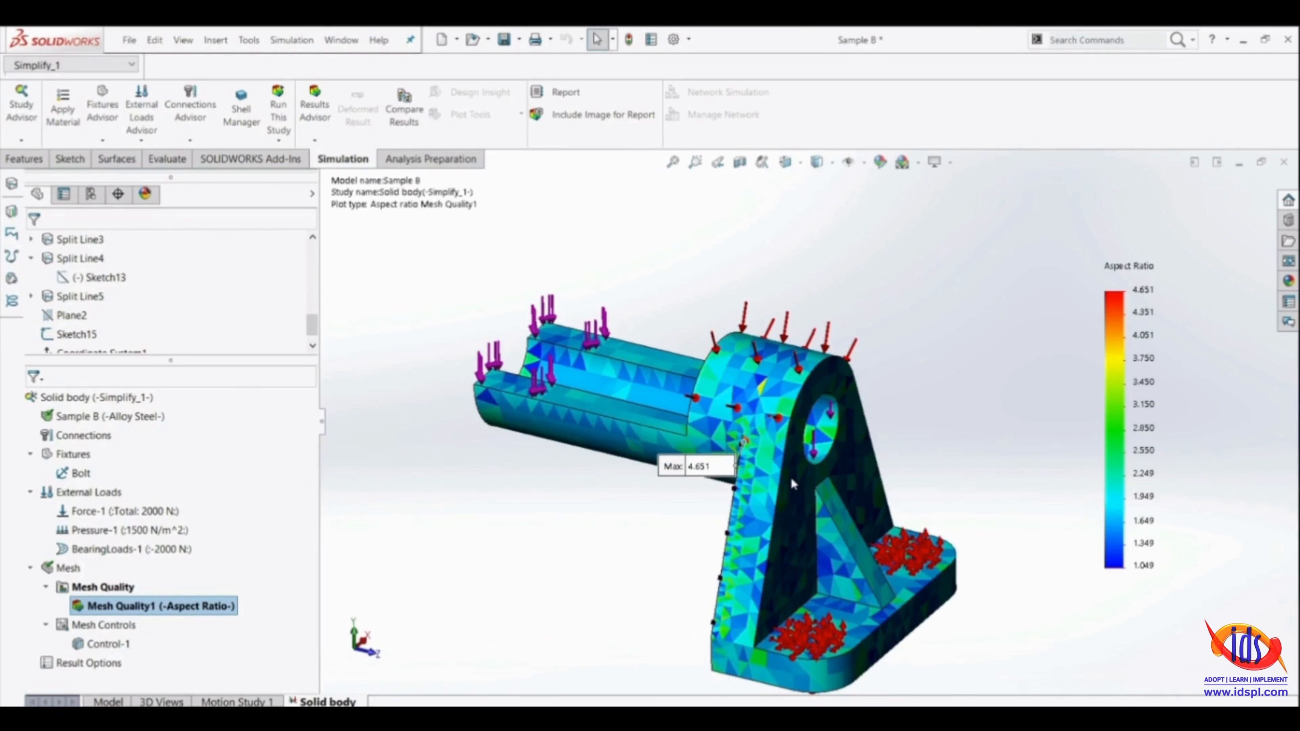
scroll(829, 468, "up", 4)
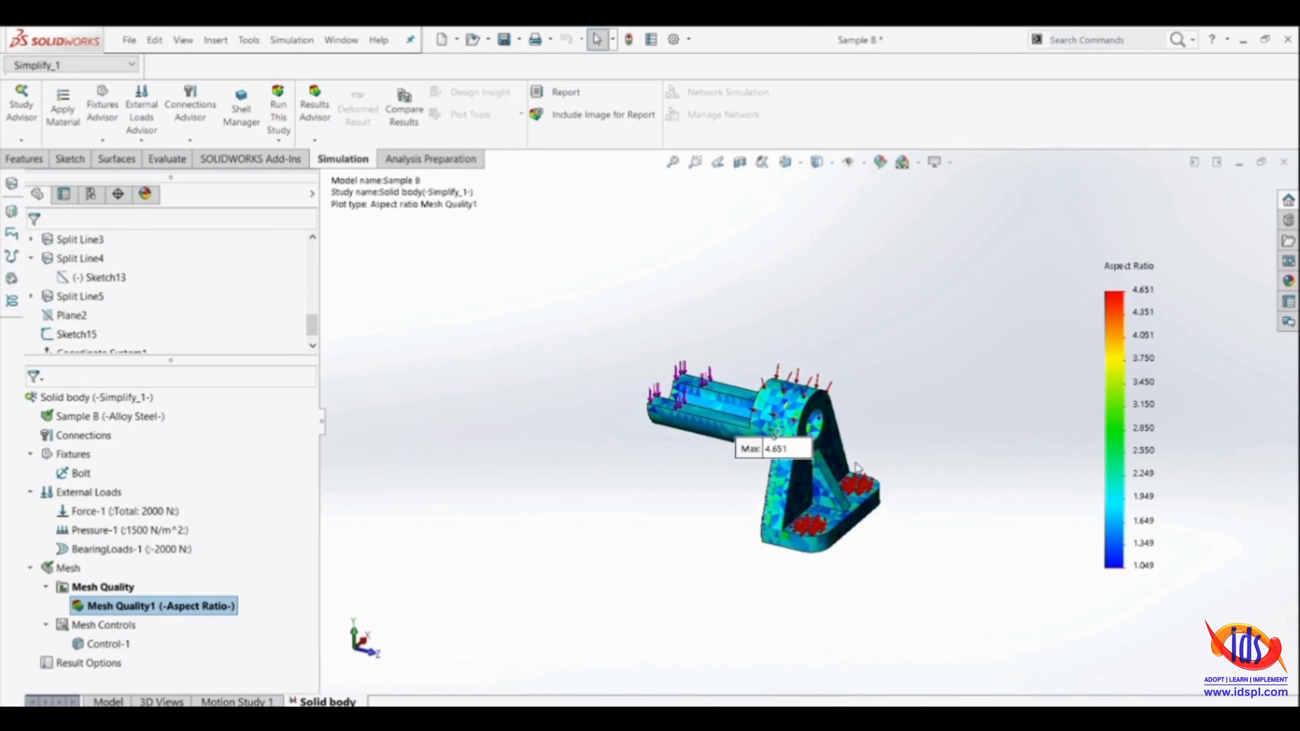